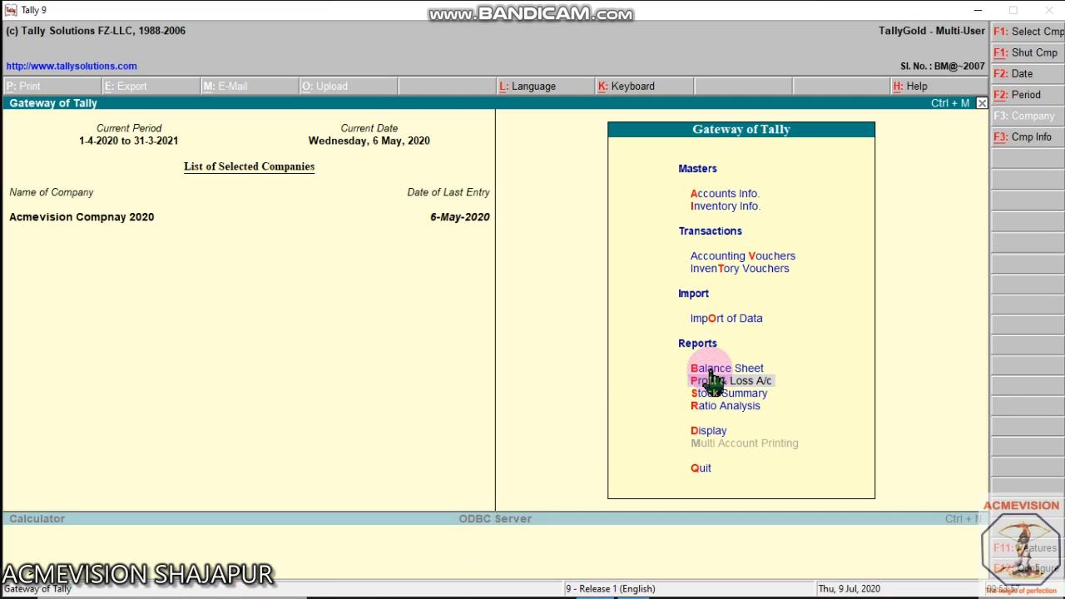
Open the Balance Sheet report and return to the Gateway of Tally.
left_click(710, 369)
left_click(710, 371)
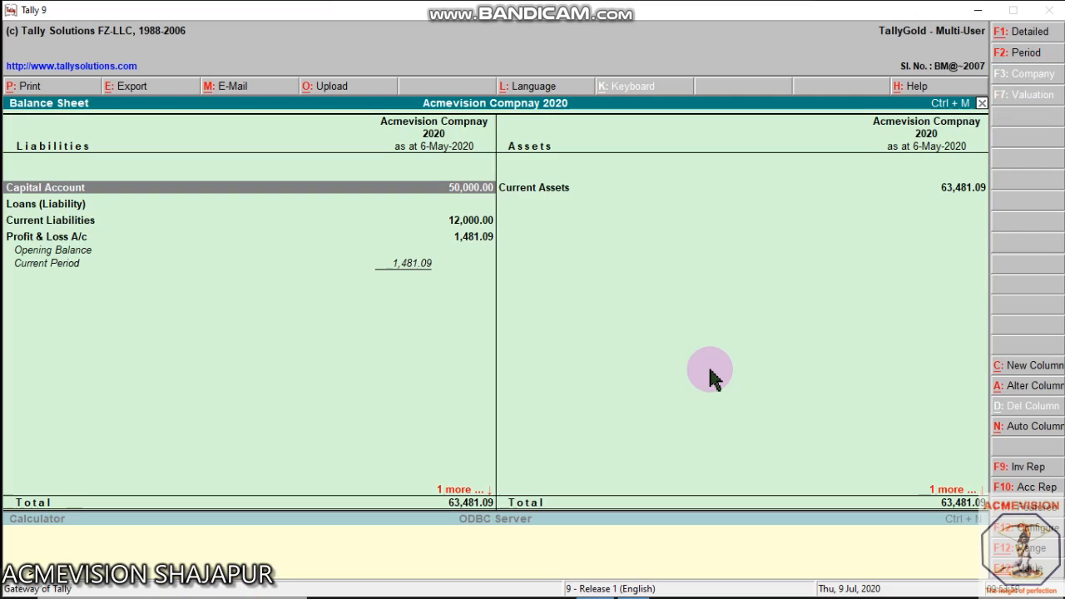
key("Escape")
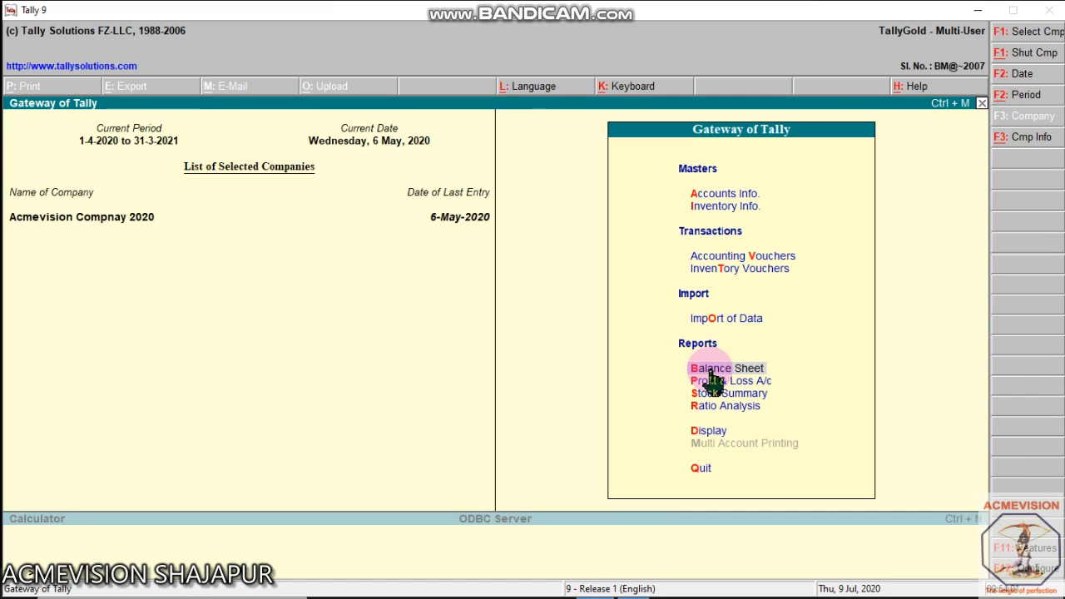
Open the Profit & Loss A/c report and look into its Purchase Accounts group summary, returning to the report.
left_click(710, 378)
left_click(712, 379)
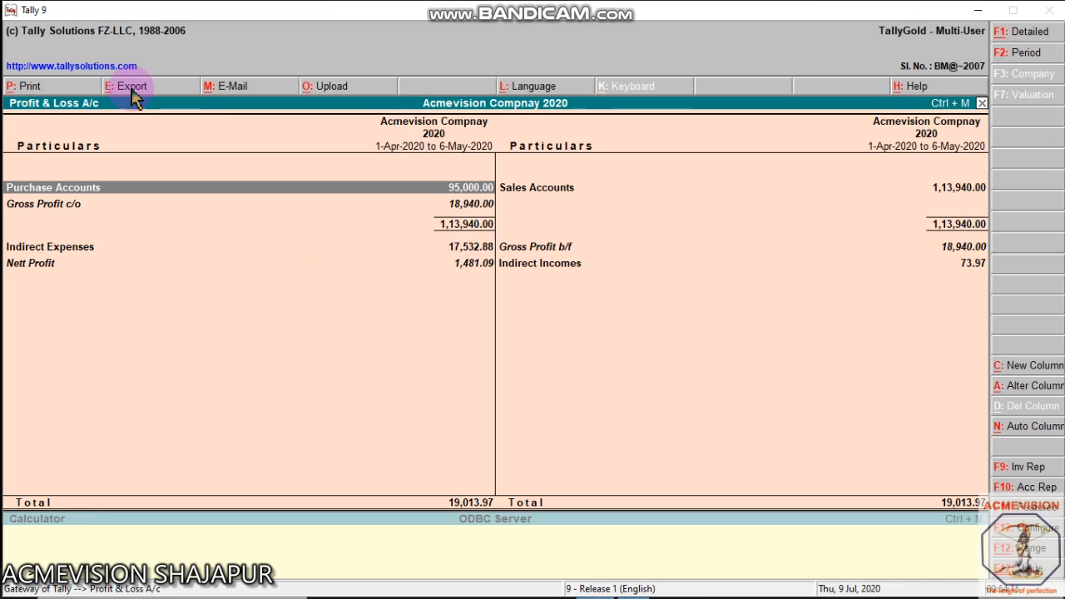
key("Return")
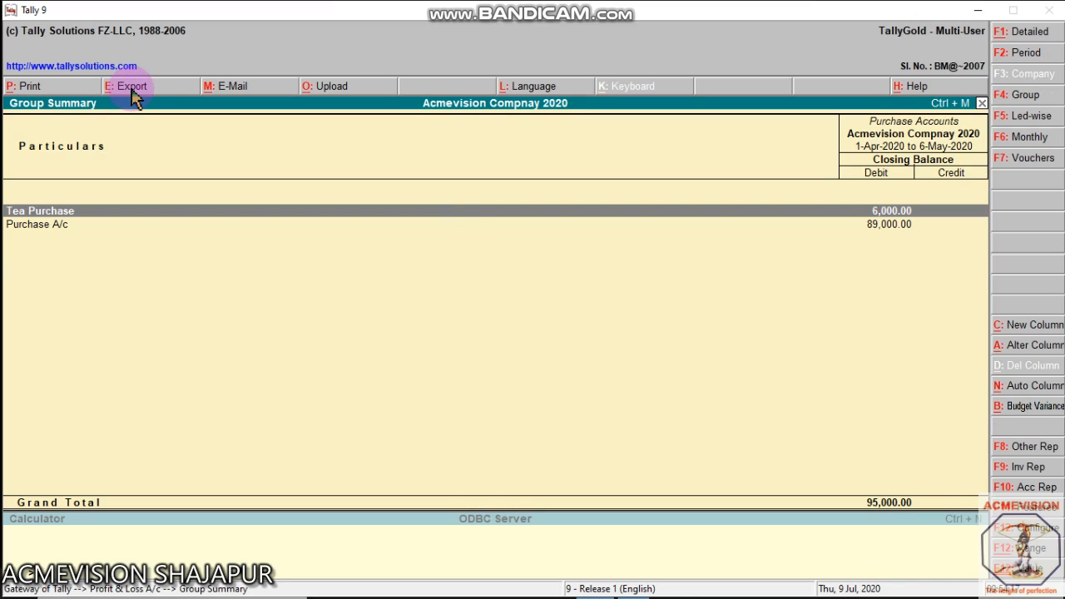
key("Escape")
Start exporting the Profit & Loss report with language Default (All Languages) and format ASCII (Comma Delimited).
left_click(132, 87)
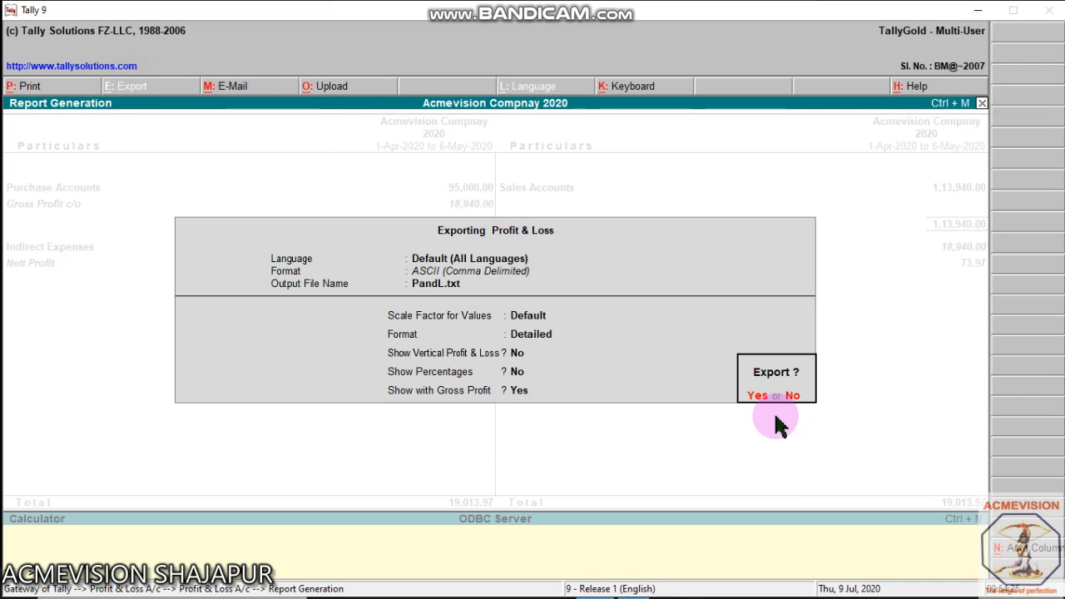
key("n")
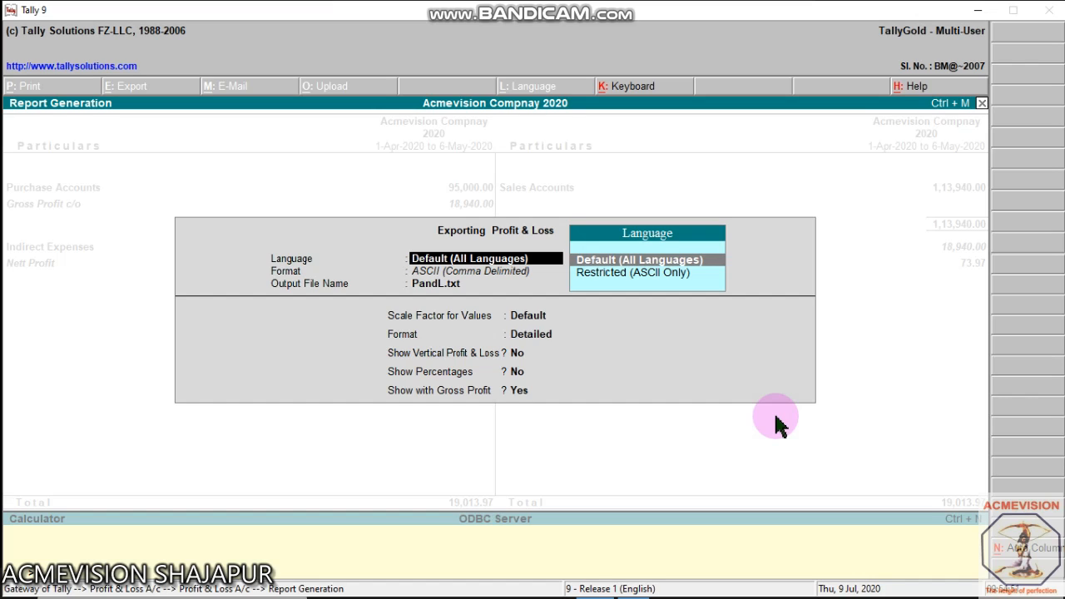
key("Return")
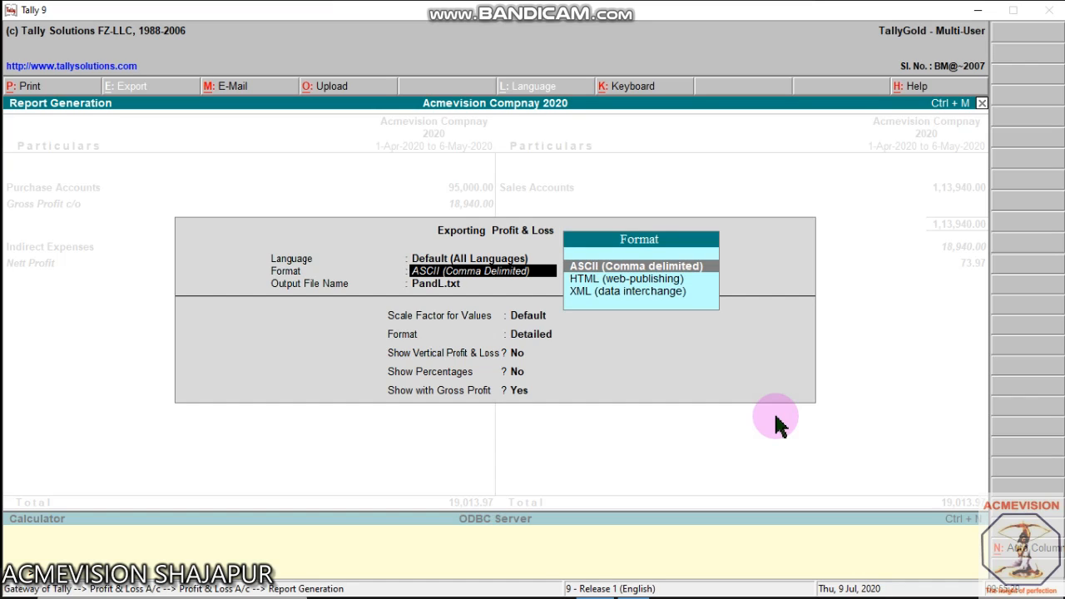
key("Return")
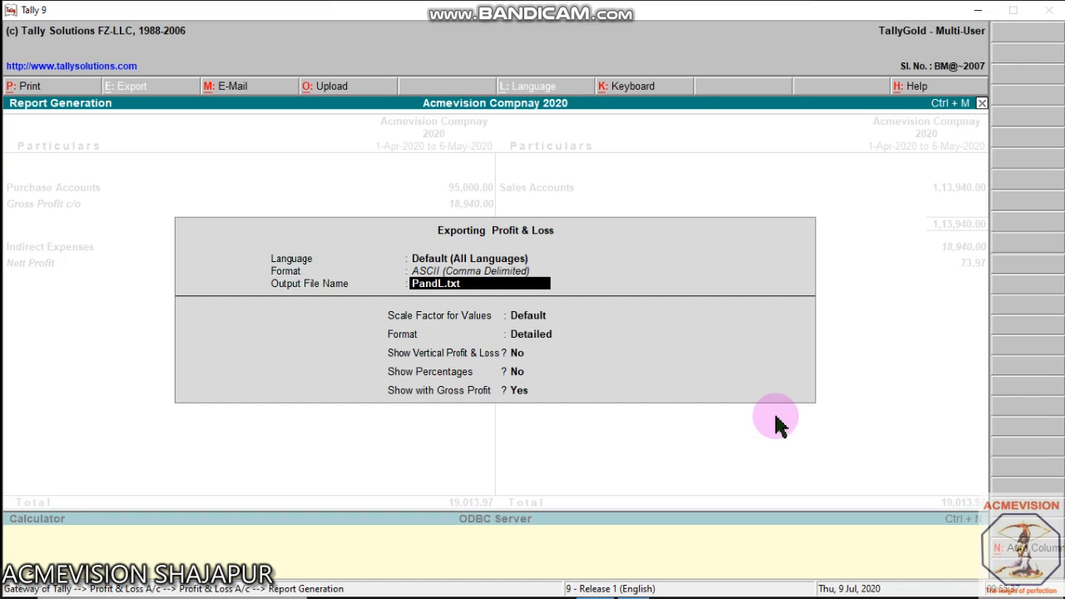
Set the output file name of the Profit & Loss export to acme.txt.
type("acme")
type(".")
type("htm")
key("BackSpace")
key("BackSpace")
key("BackSpace")
type("txt")
key("Return")
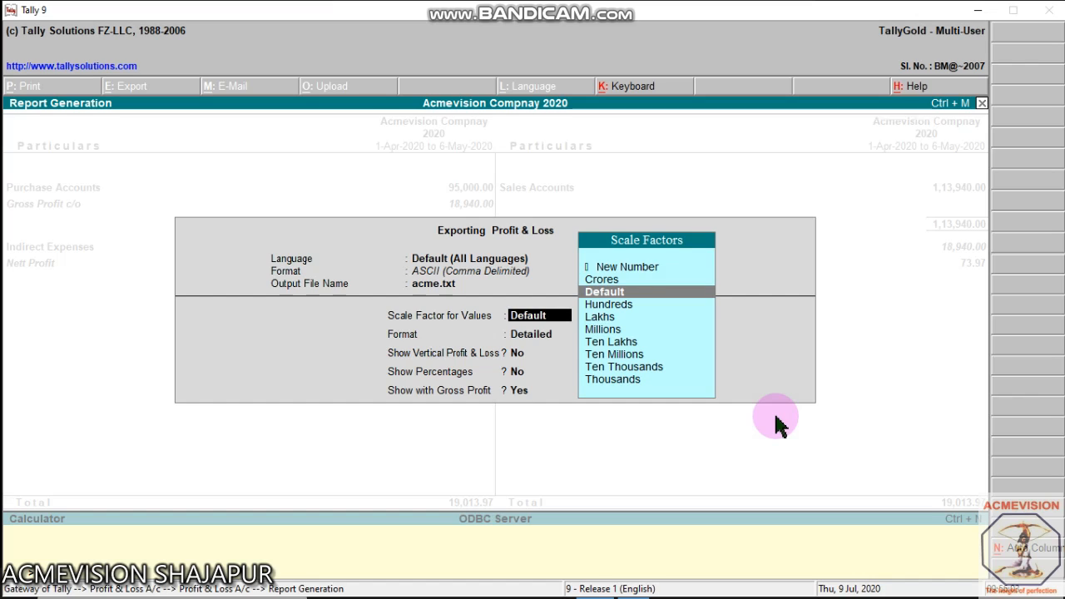
Keep the Default scale factor, Detailed format and remaining report options, and export the Profit & Loss report.
key("Down")
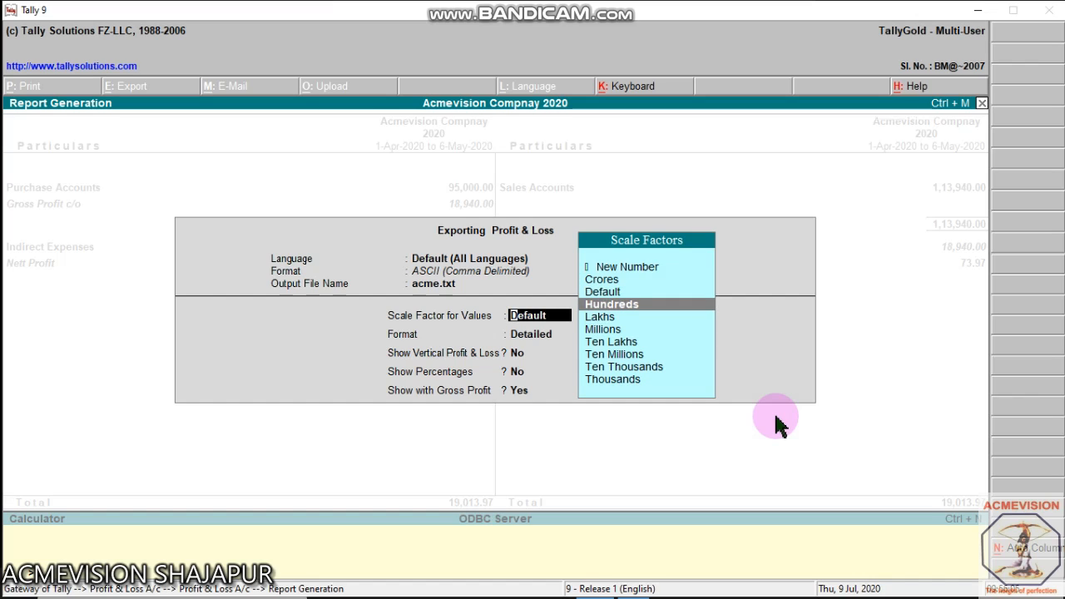
key("Down")
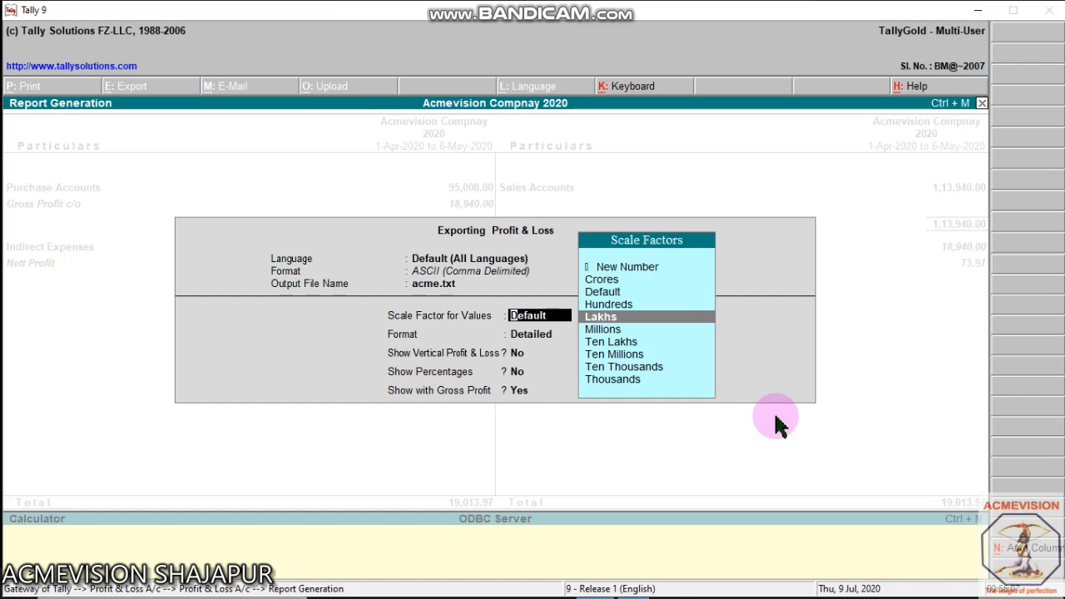
key("Up")
key("Up")
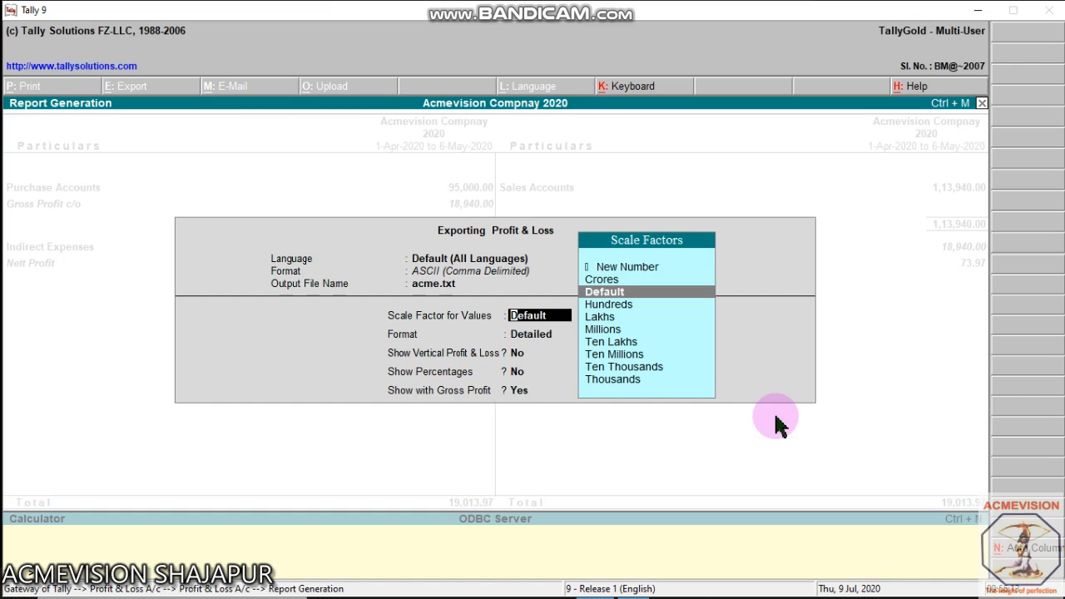
key("Return")
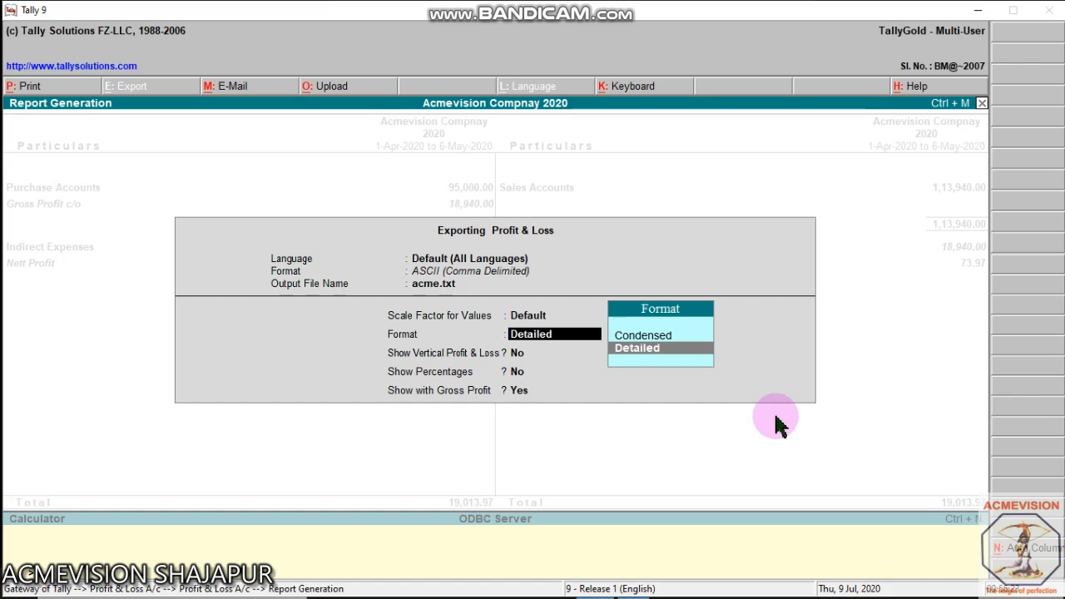
key("Return")
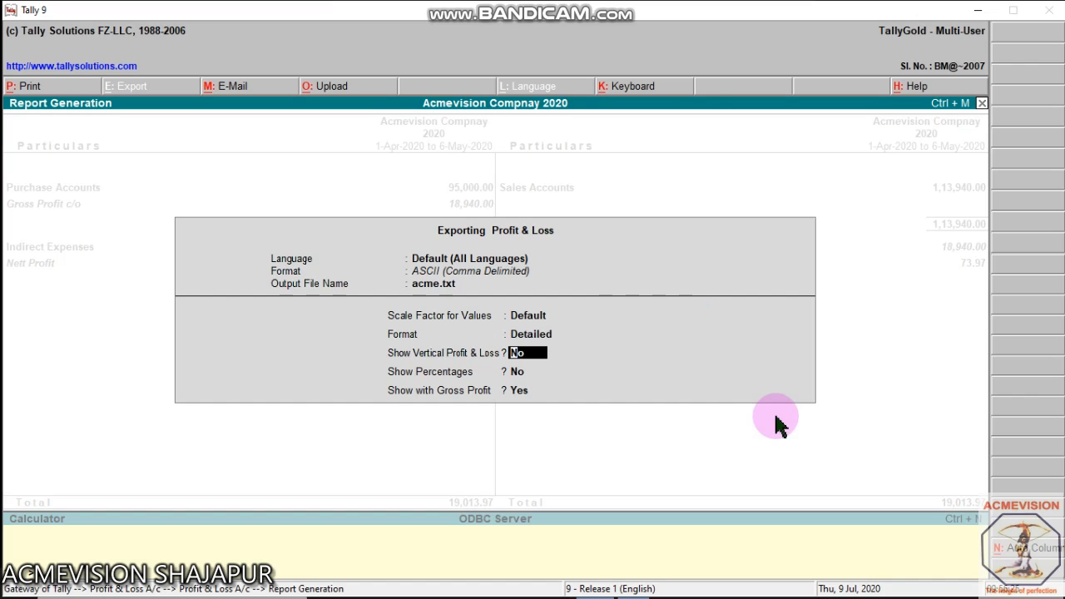
key("Return")
key("Return")
key("Return")
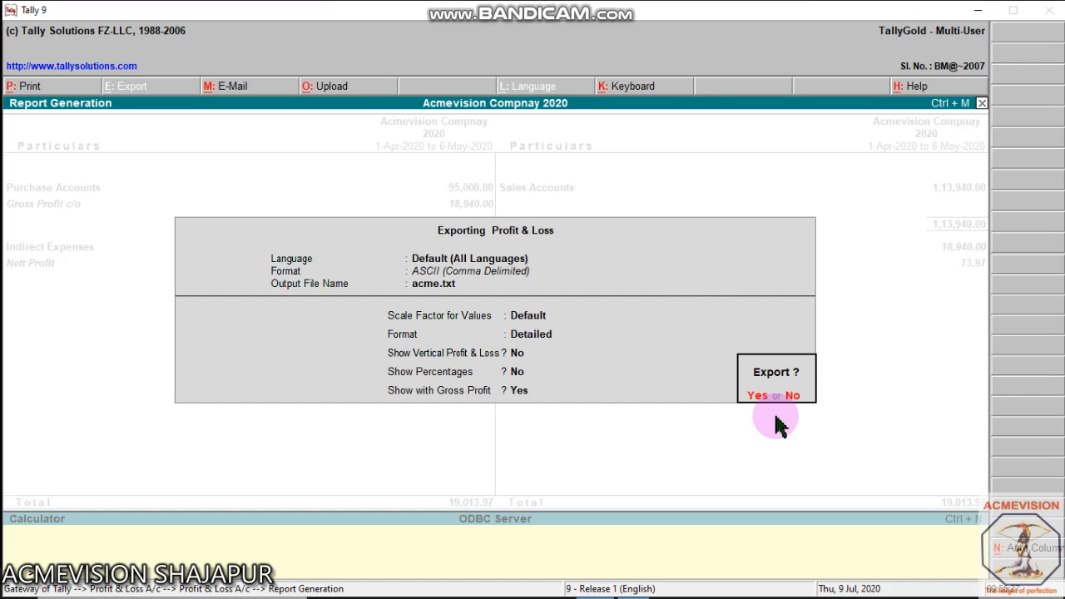
key("Return")
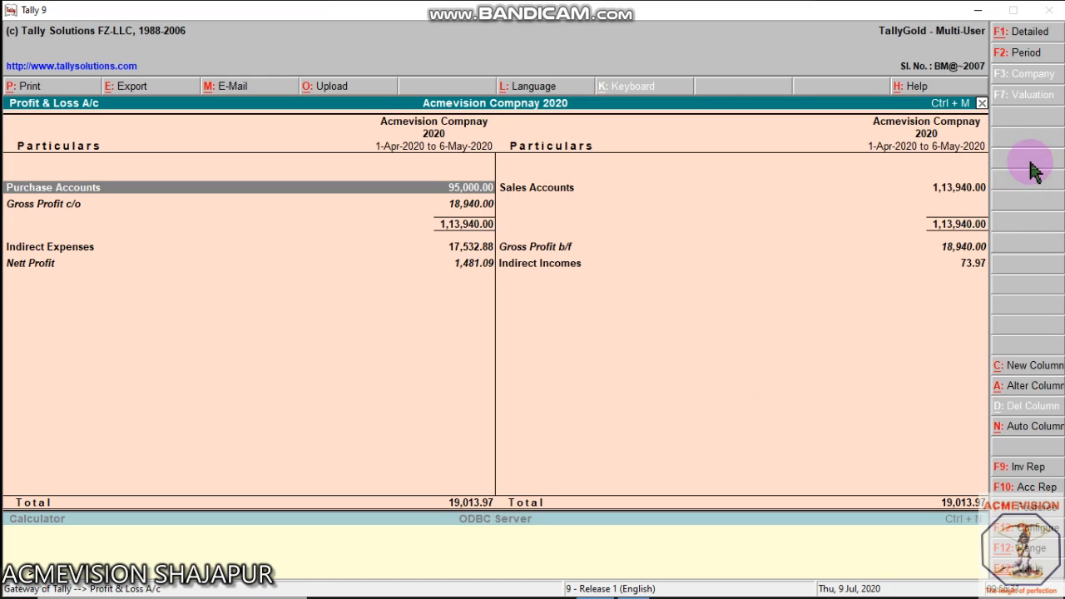
Switch to File Explorer and open the exported acme text file from the Tally folder on drive C: in a maximized window.
left_click(975, 17)
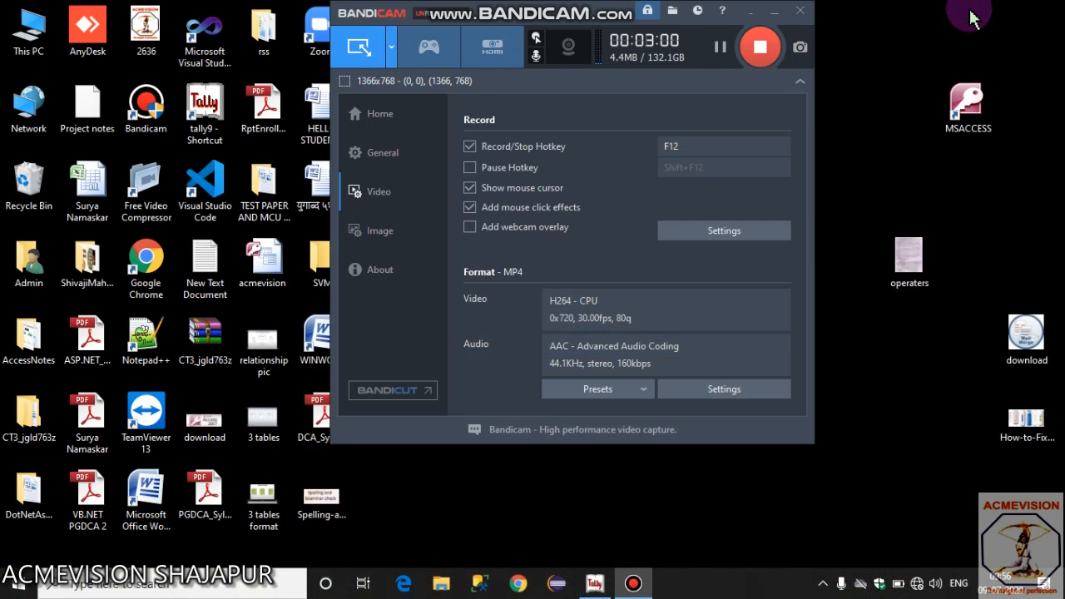
left_click(22, 38)
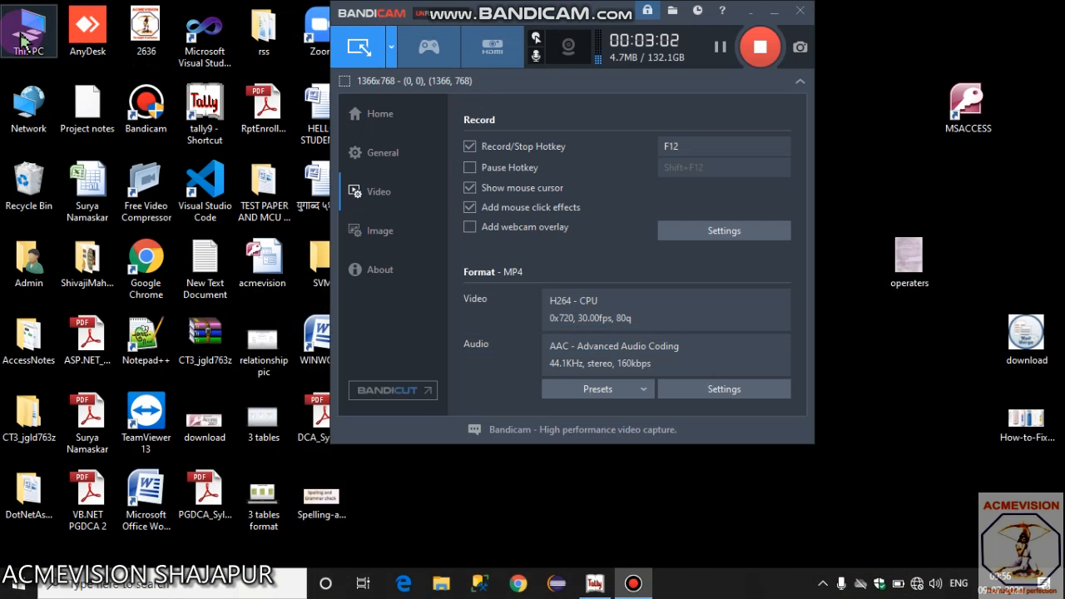
double_click(22, 37)
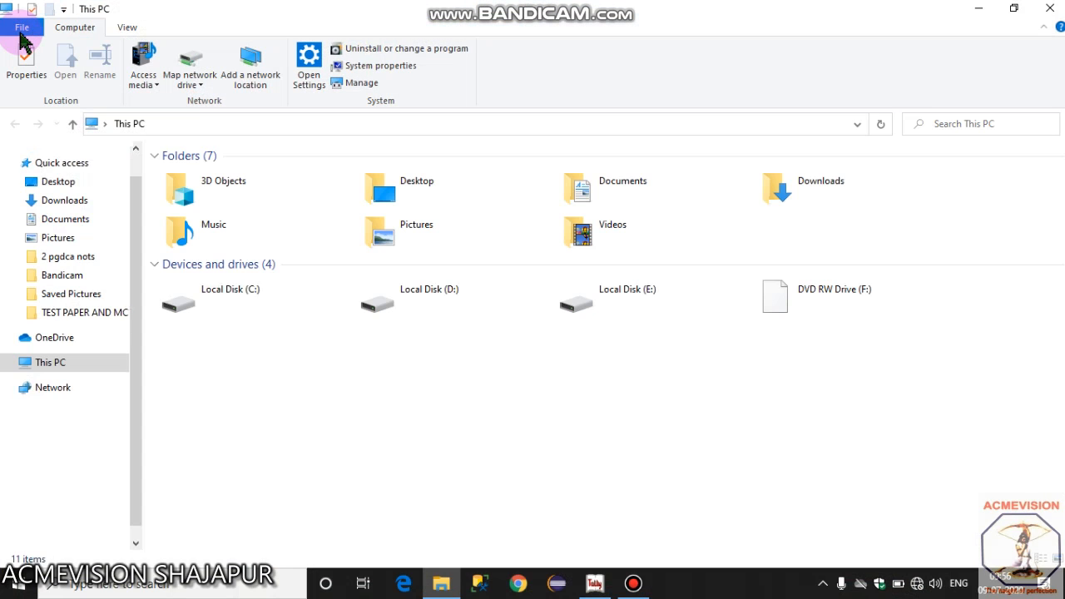
double_click(308, 307)
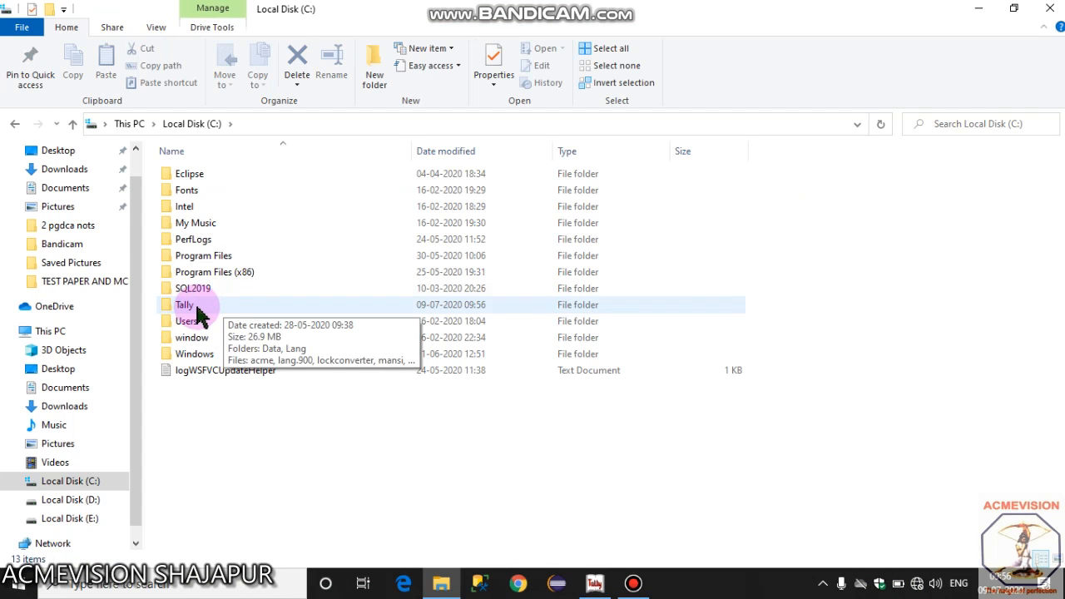
double_click(185, 306)
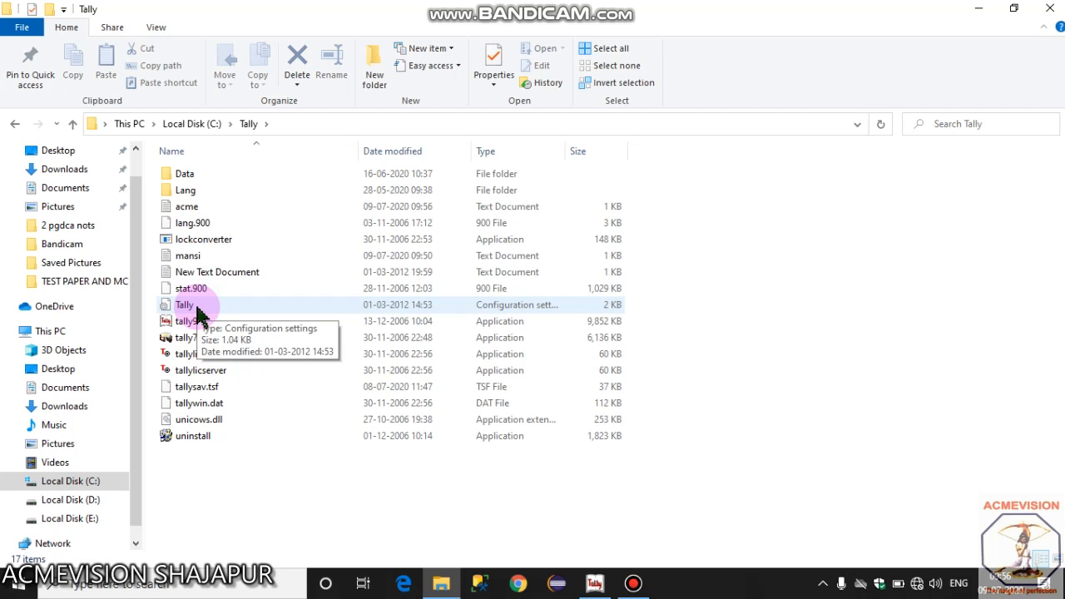
double_click(194, 210)
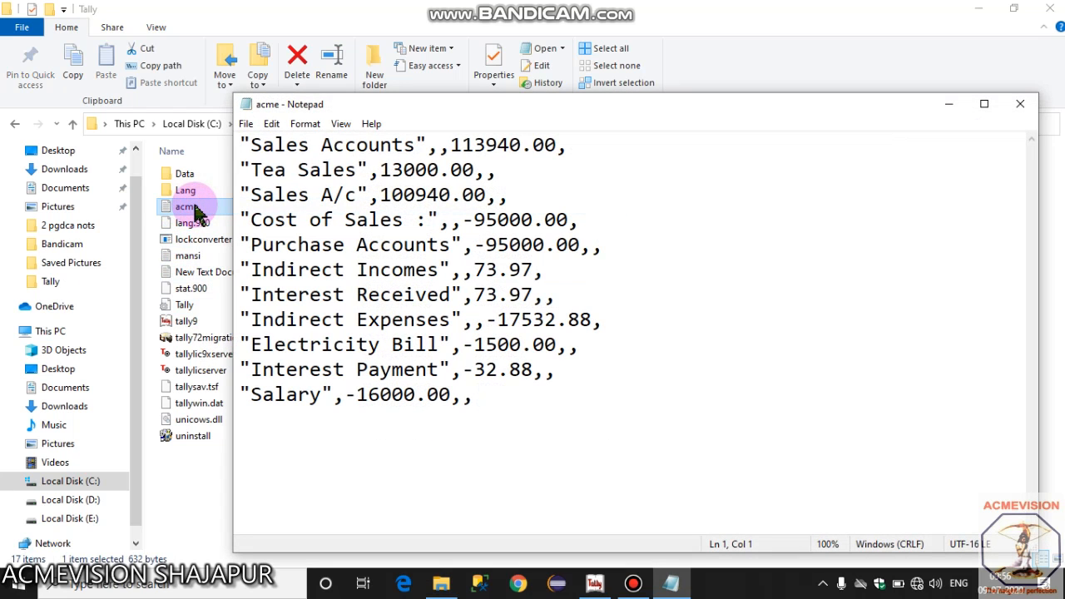
left_click(987, 105)
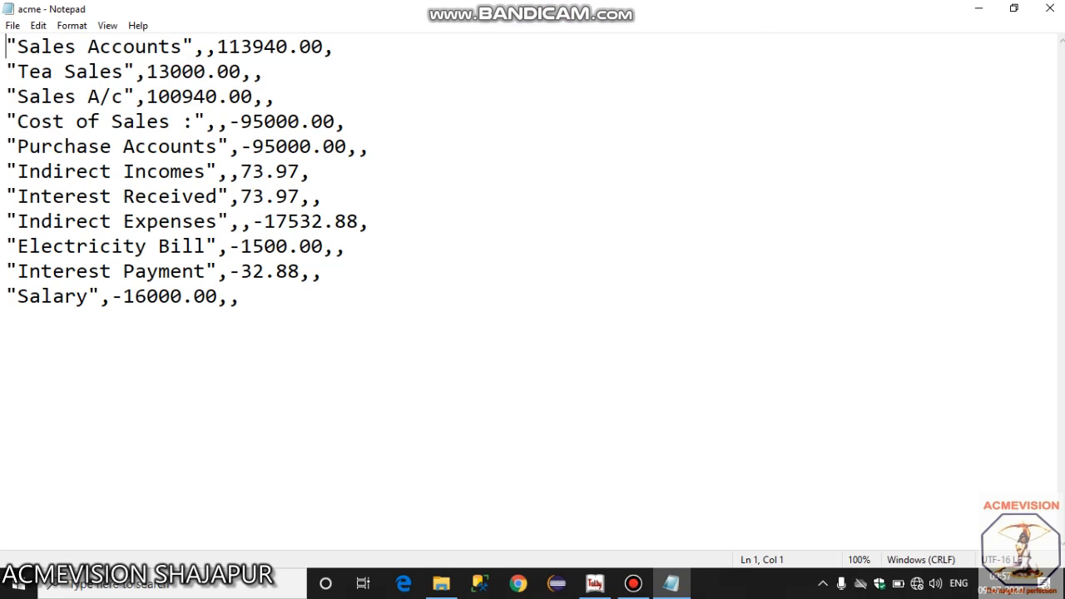
Close the acme text file and the Tally folder window, and switch back to Tally 9.
left_click(1052, 10)
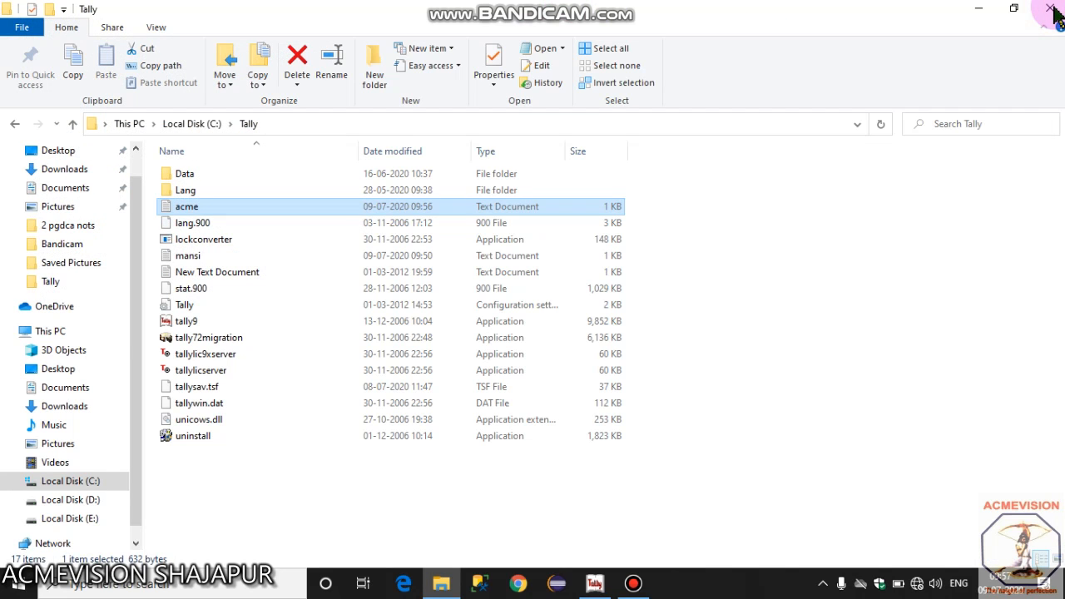
left_click(1052, 10)
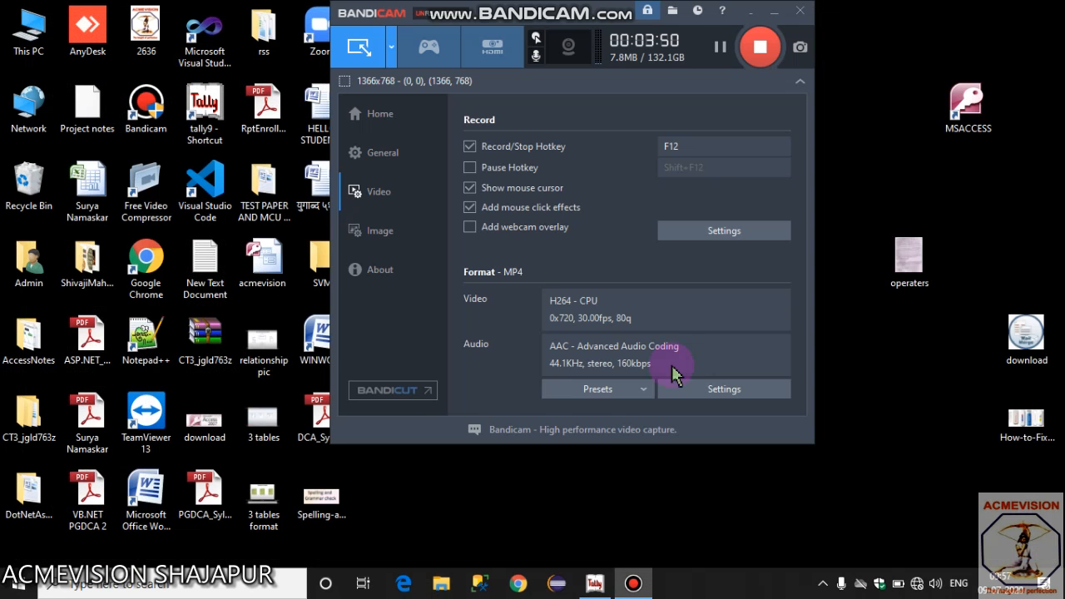
left_click(595, 584)
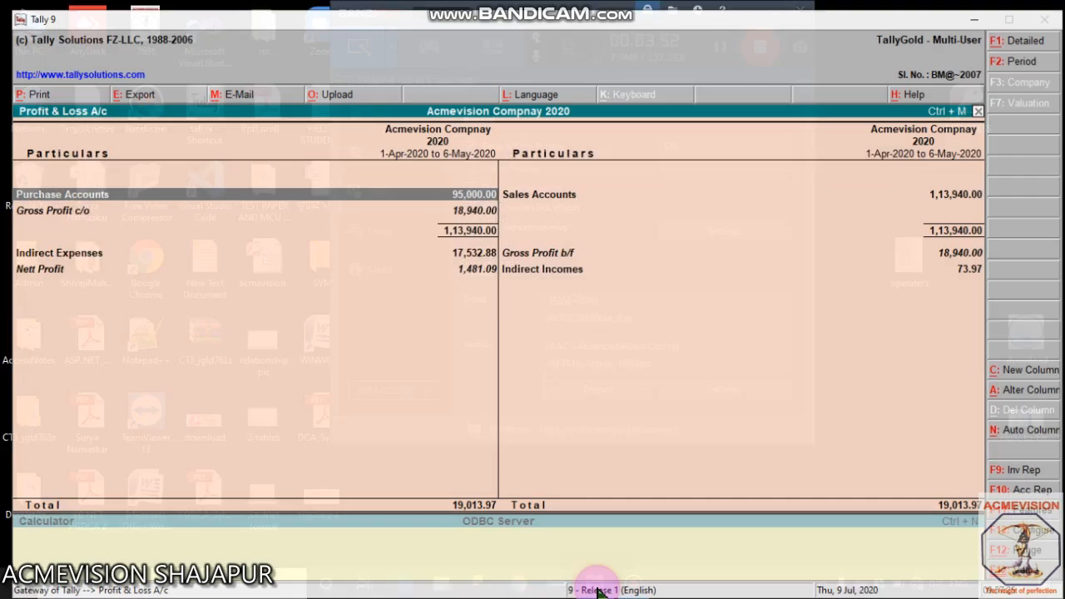
Leave the Profit & Loss report and display the List of Accounts.
key("Escape")
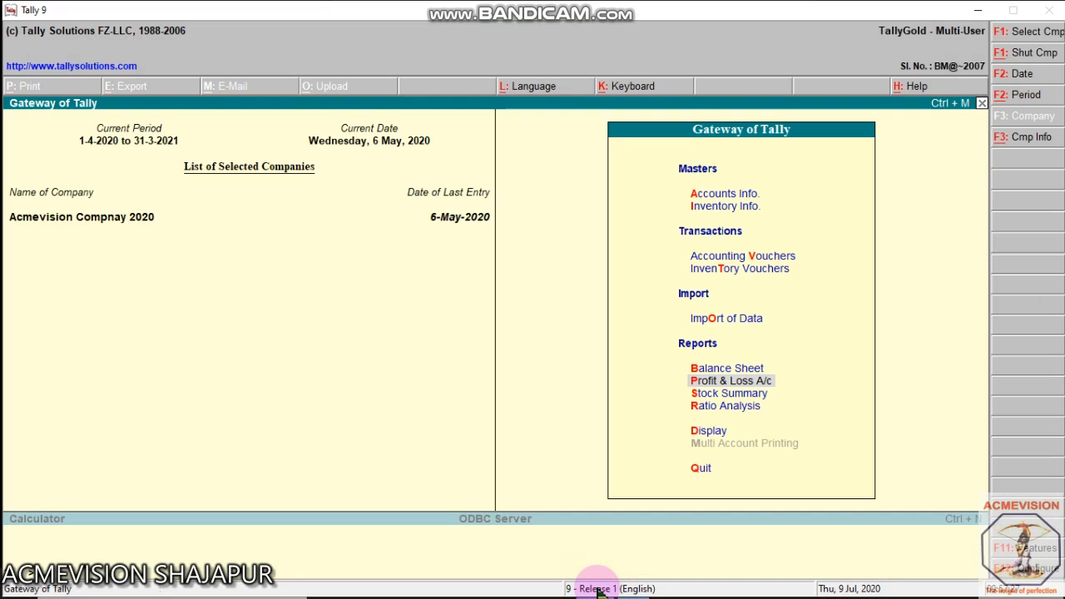
key("Down")
key("Down")
key("Down")
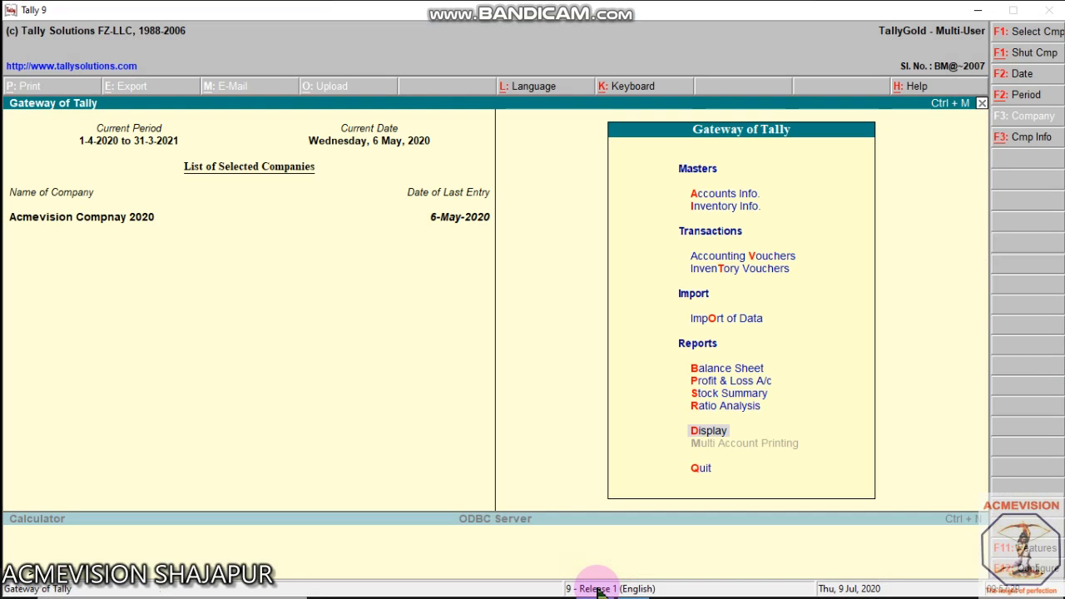
key("Return")
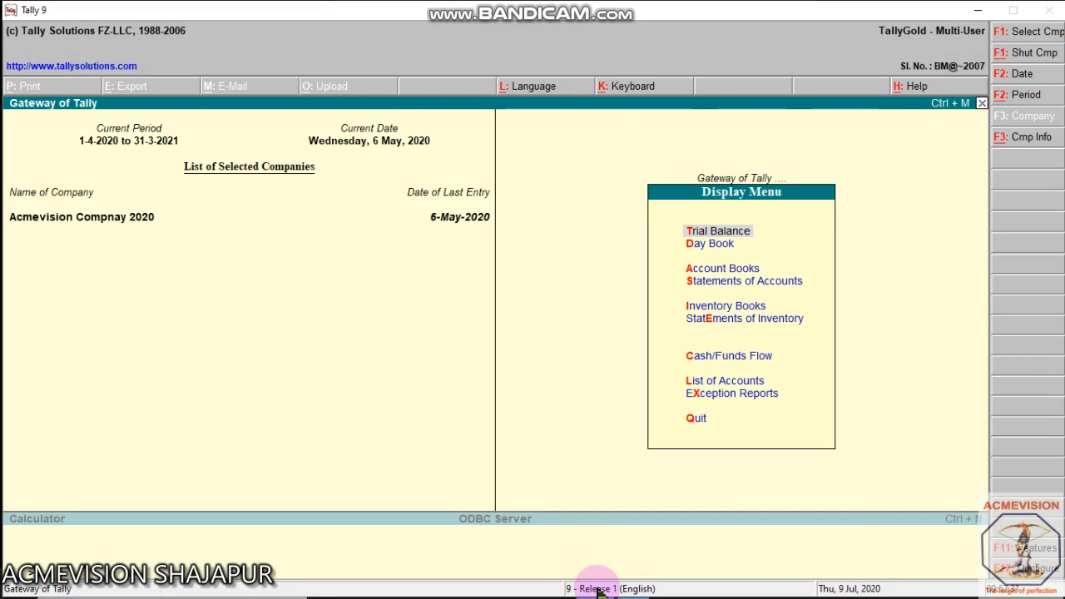
key("Down")
key("Down")
key("Down")
key("Down")
key("Down")
key("Down")
key("Down")
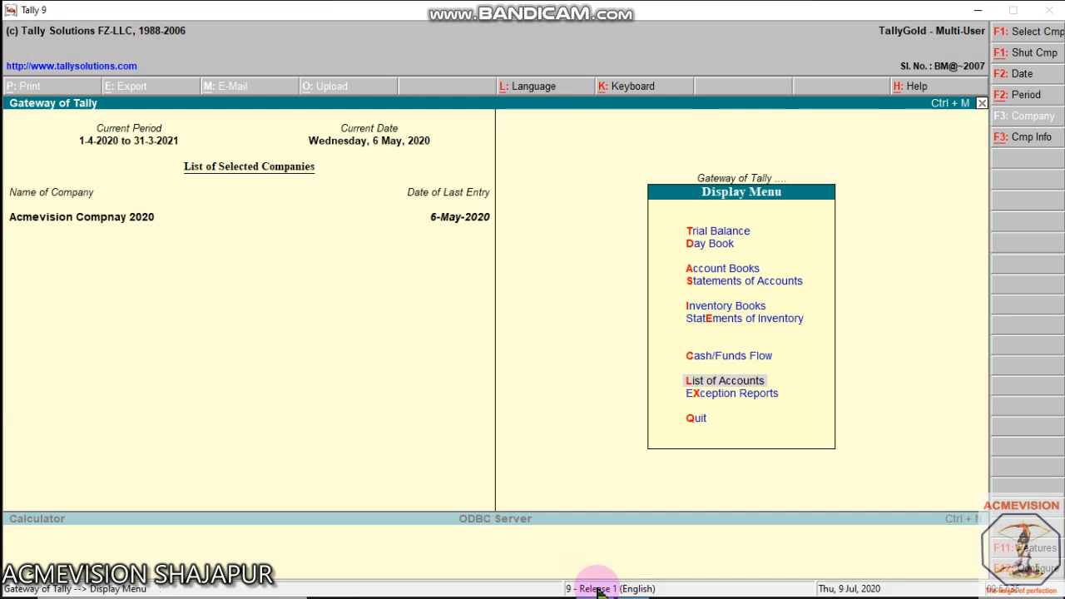
key("Return")
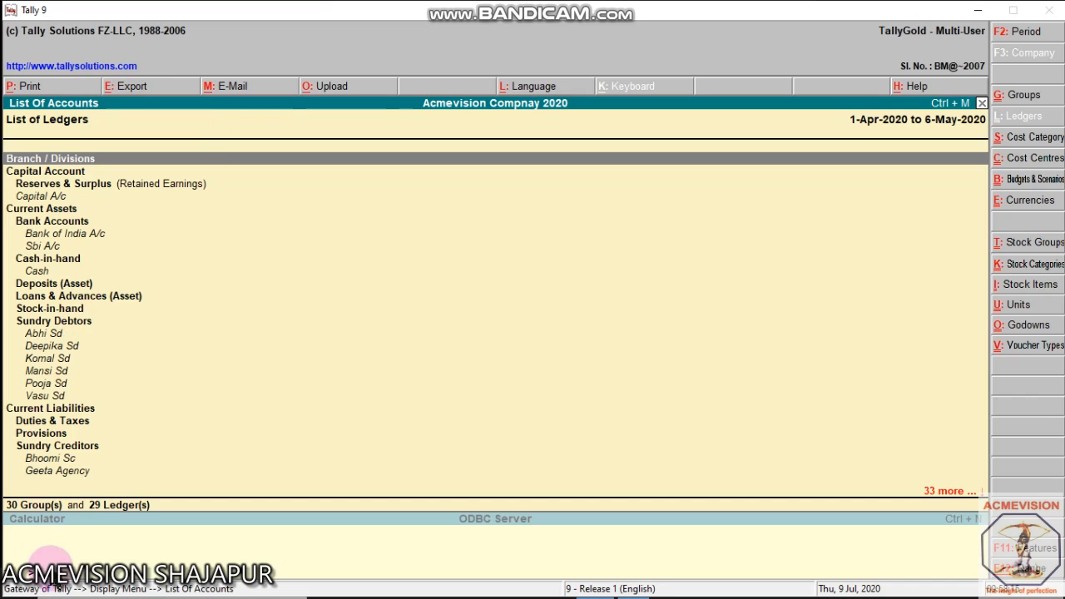
Start exporting the List of Ledgers with the Default (All Languages) language and the XML (data interchange) format.
left_click(106, 592)
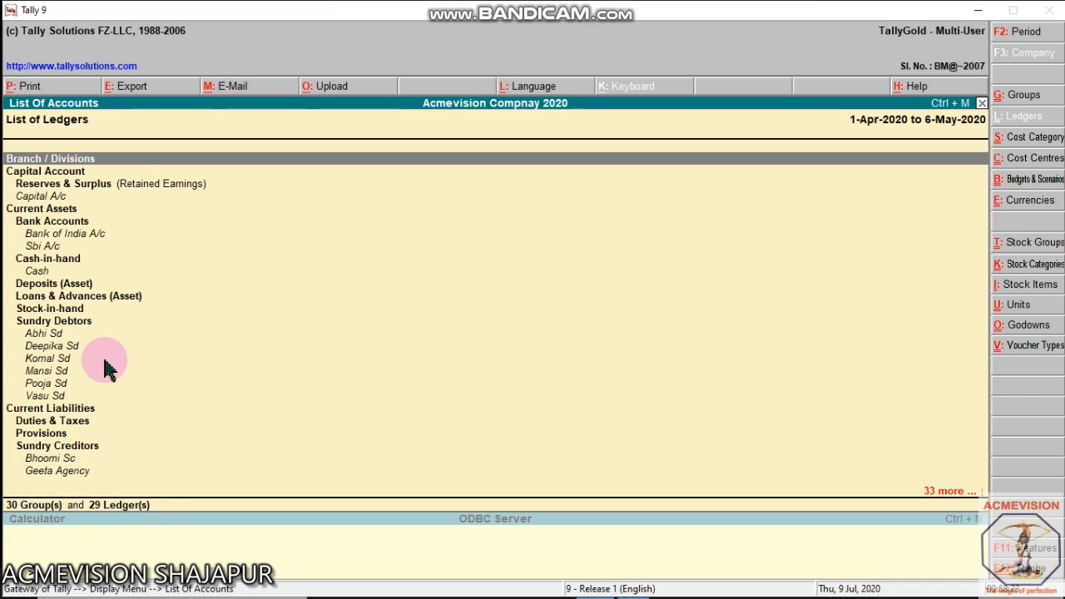
left_click(124, 88)
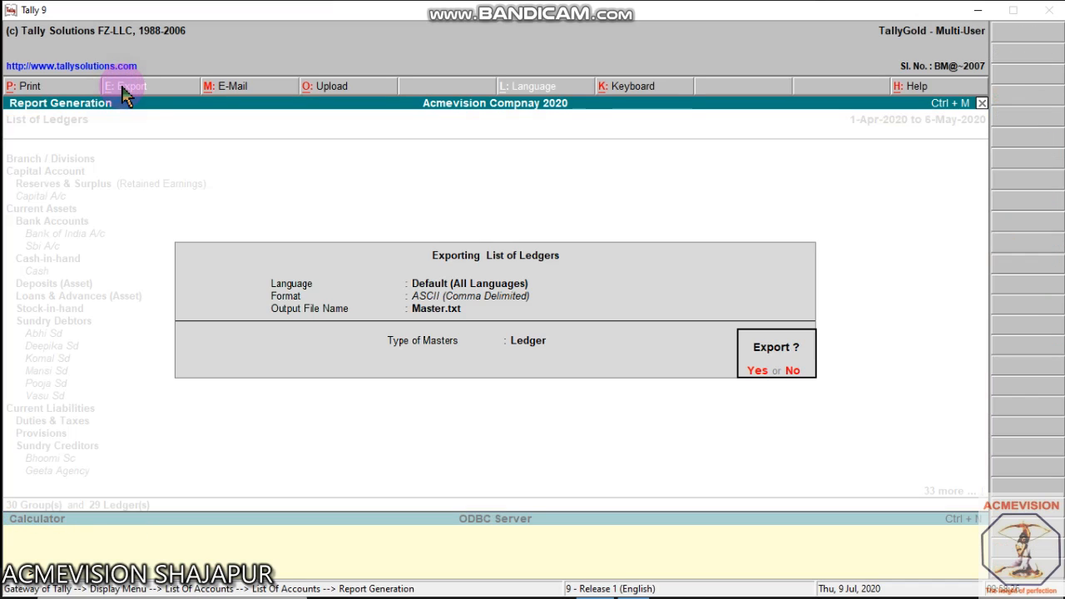
key("n")
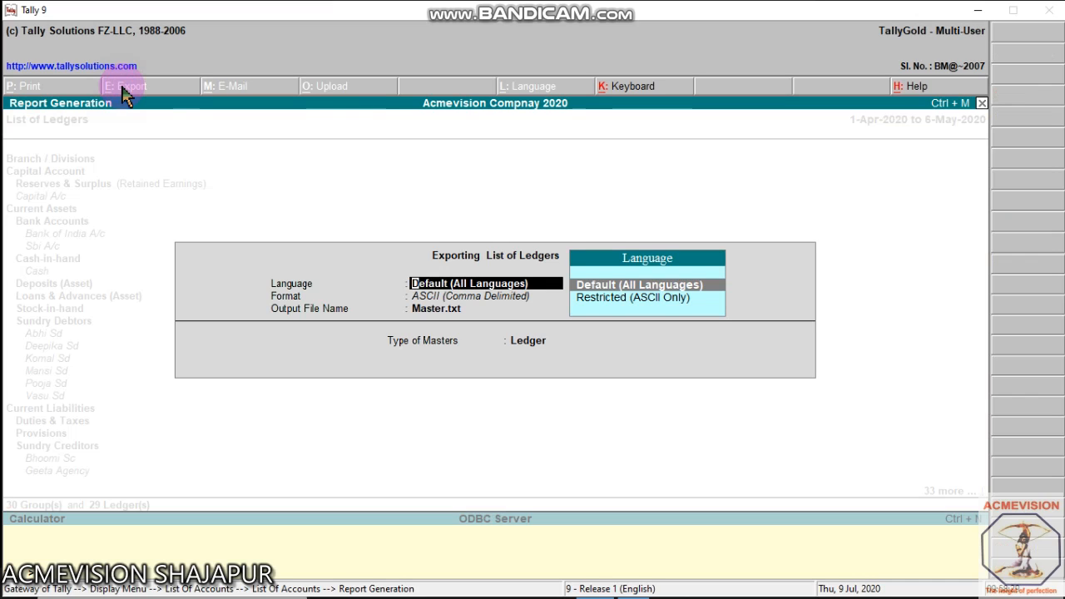
key("Return")
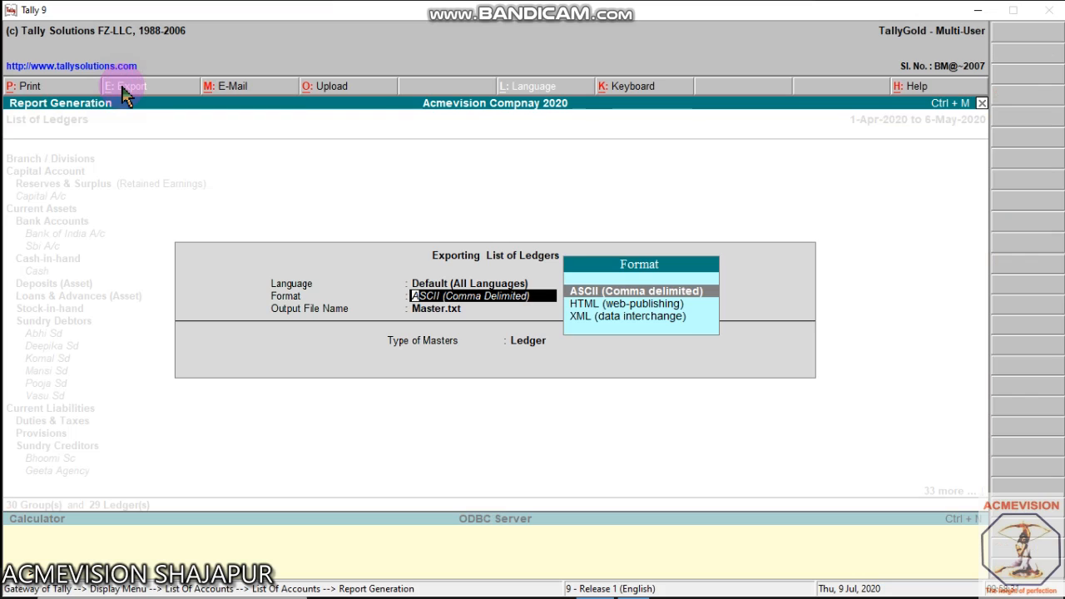
key("Down")
key("Down")
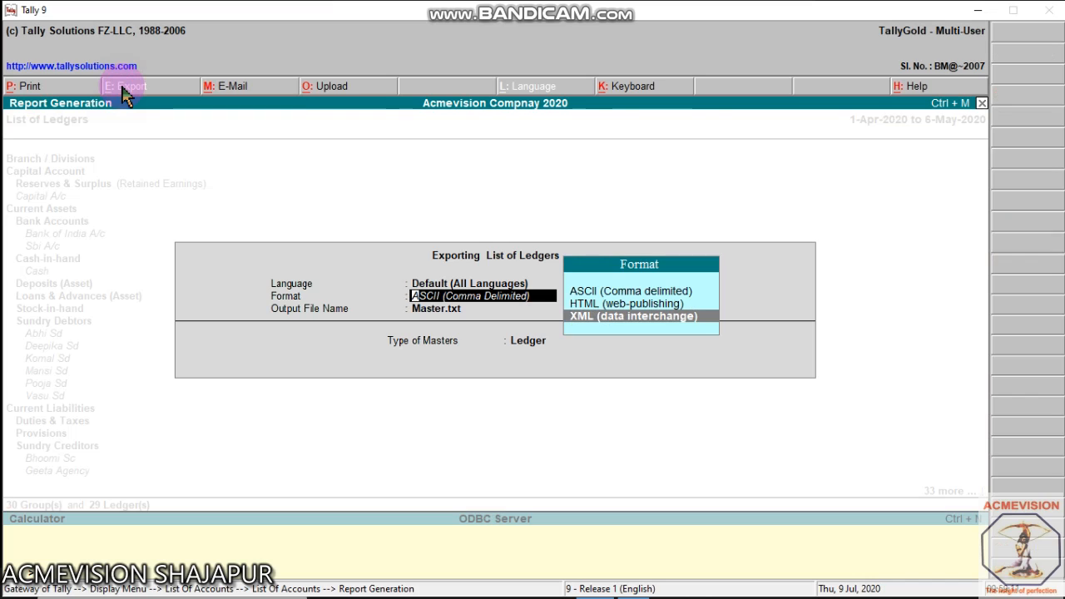
key("Return")
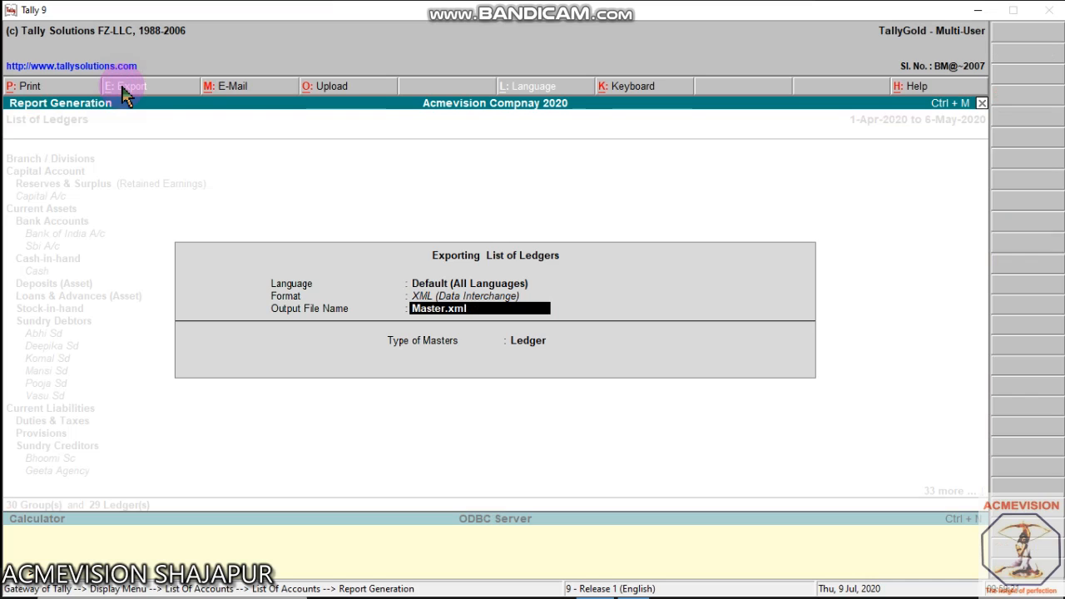
Name the output file deepika.xml, choose Ledgers as the type of masters, and export the list.
type("deepika")
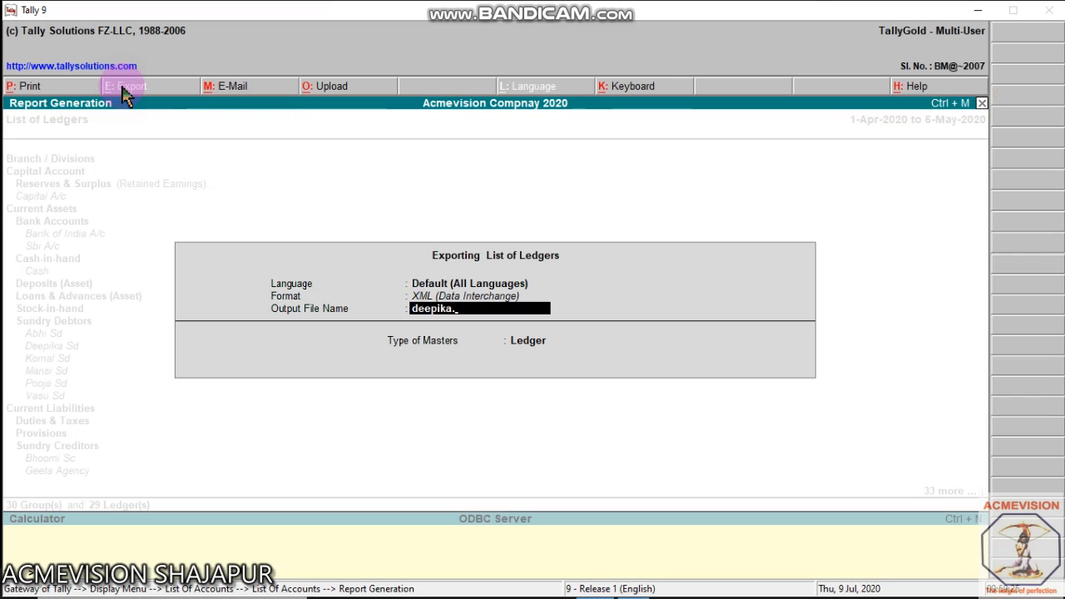
type(".xml")
key("Return")
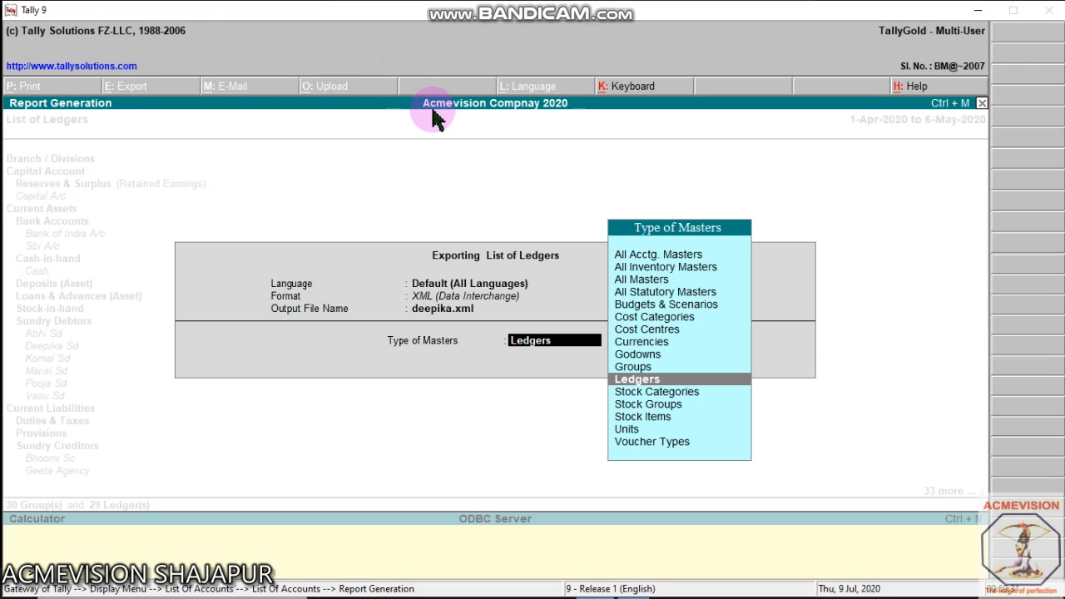
left_click(670, 380)
key("Return")
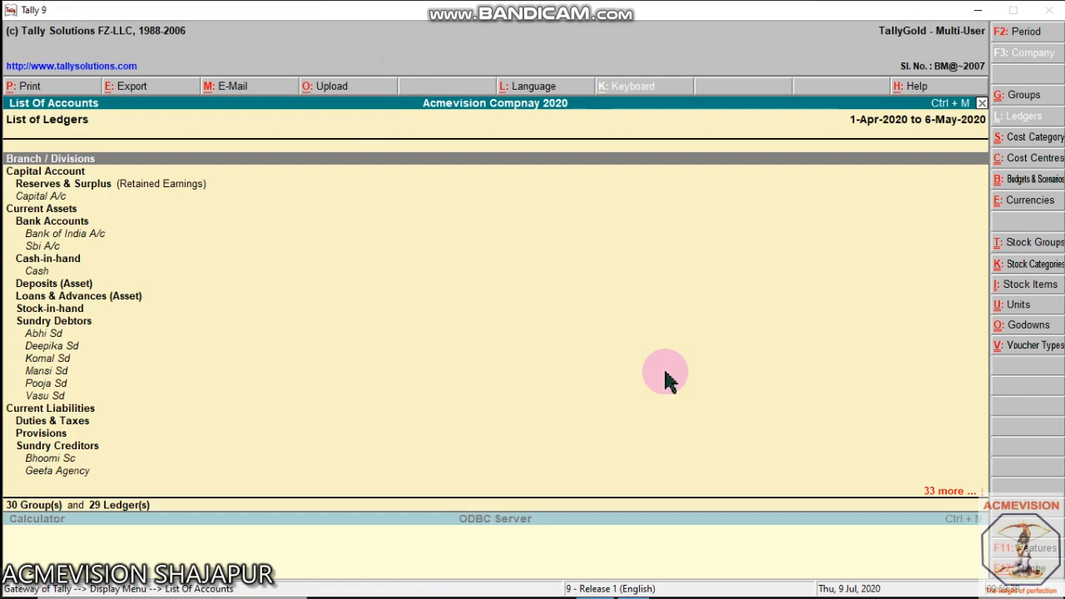
Leave the List of Accounts for the Gateway of Tally and shut the company Acmevision Compnay 2020.
key("Escape")
key("Escape")
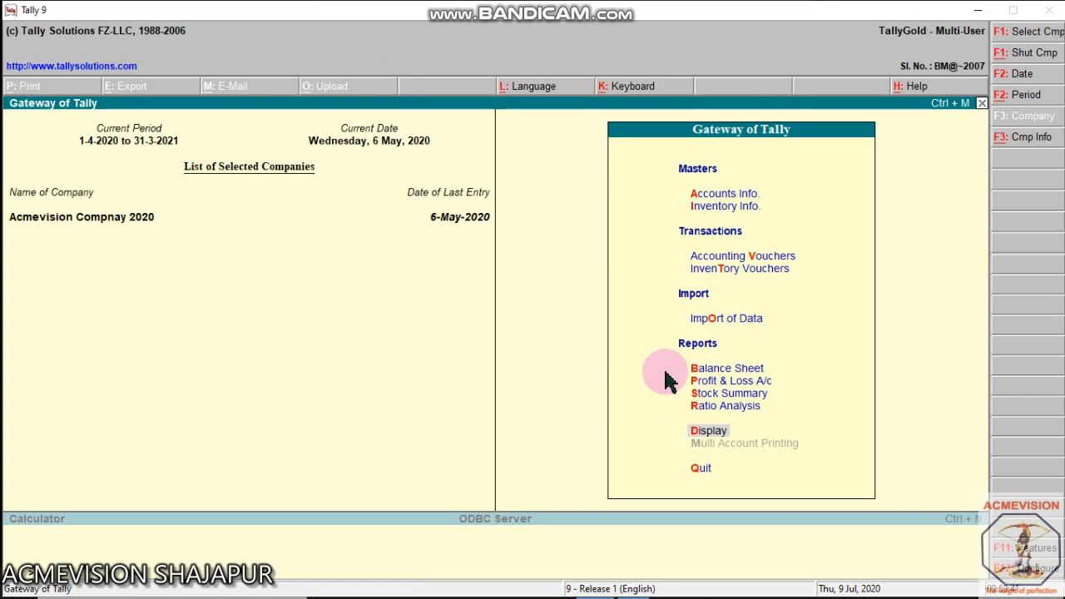
left_click(990, 12)
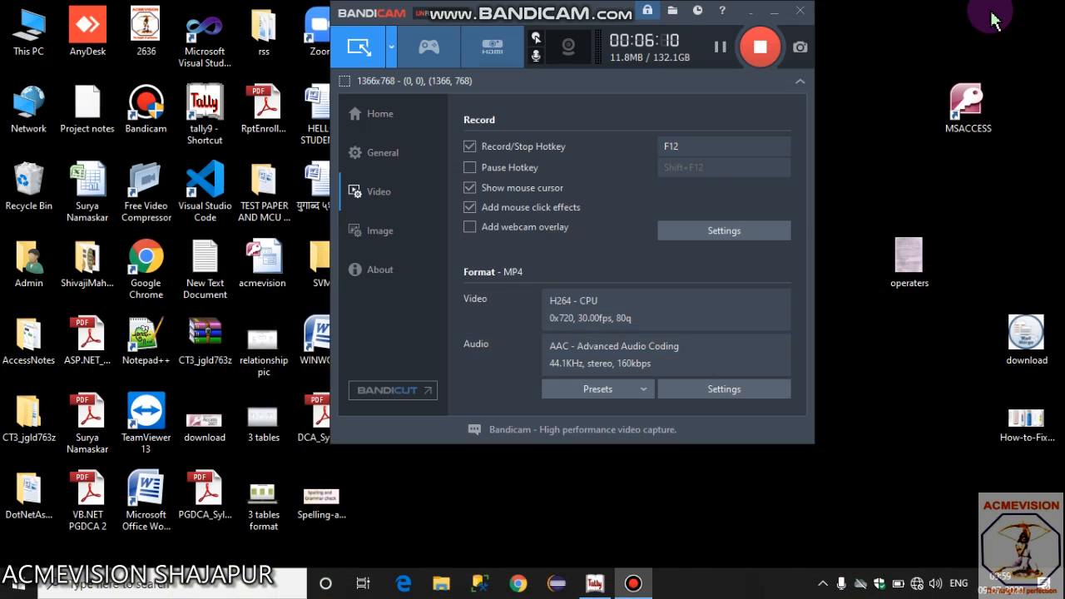
left_click(595, 586)
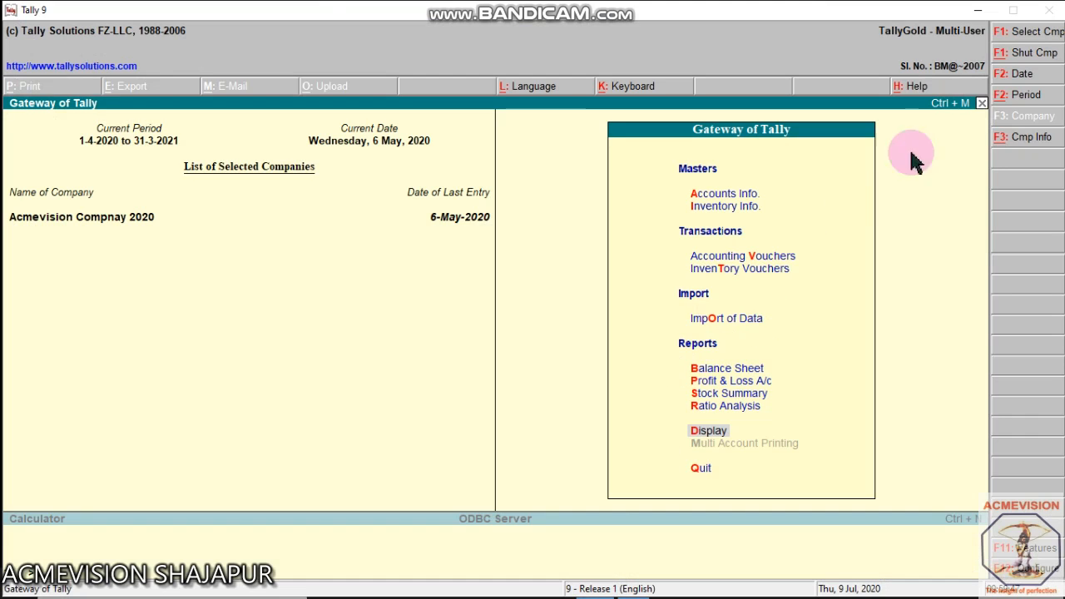
left_click(1030, 55)
left_click(749, 272)
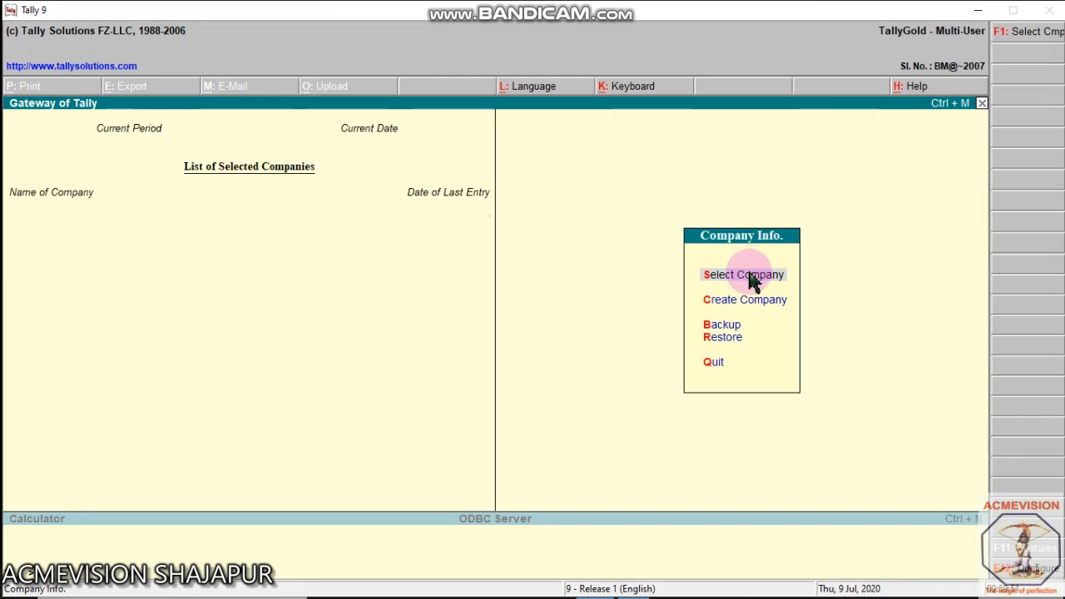
Start creating a company named Acme 2021, keeping the same mailing name and leaving the address blank.
left_click(747, 301)
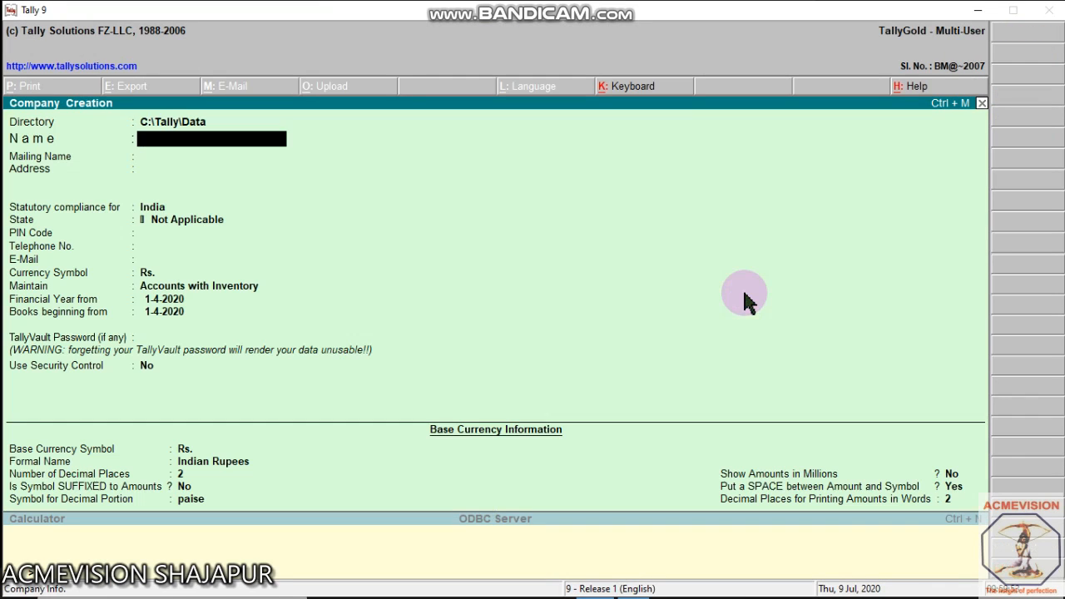
type("Acme")
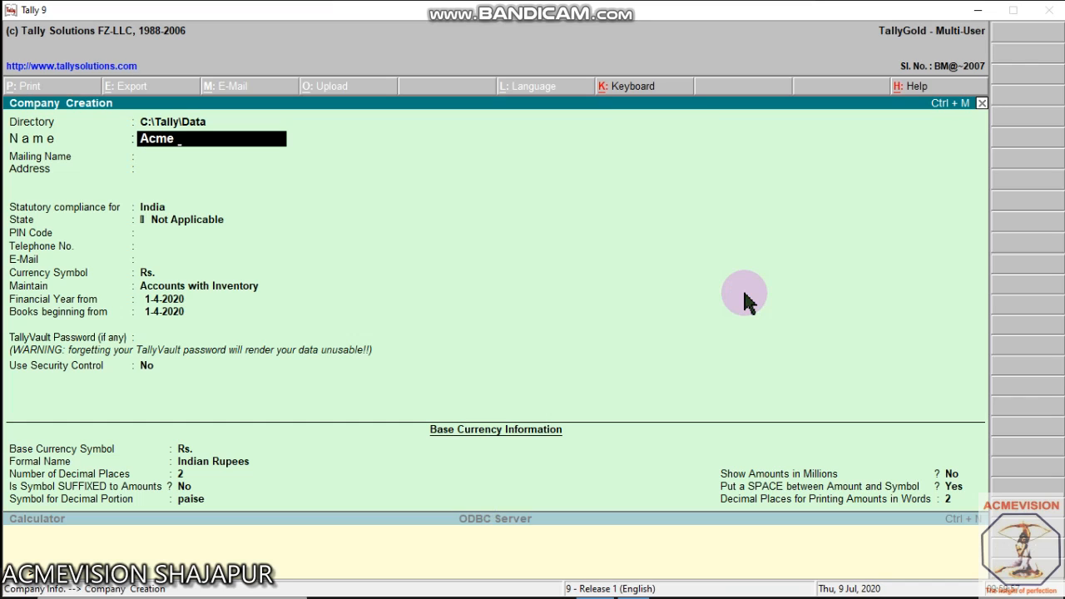
type(" 2021")
key("Return")
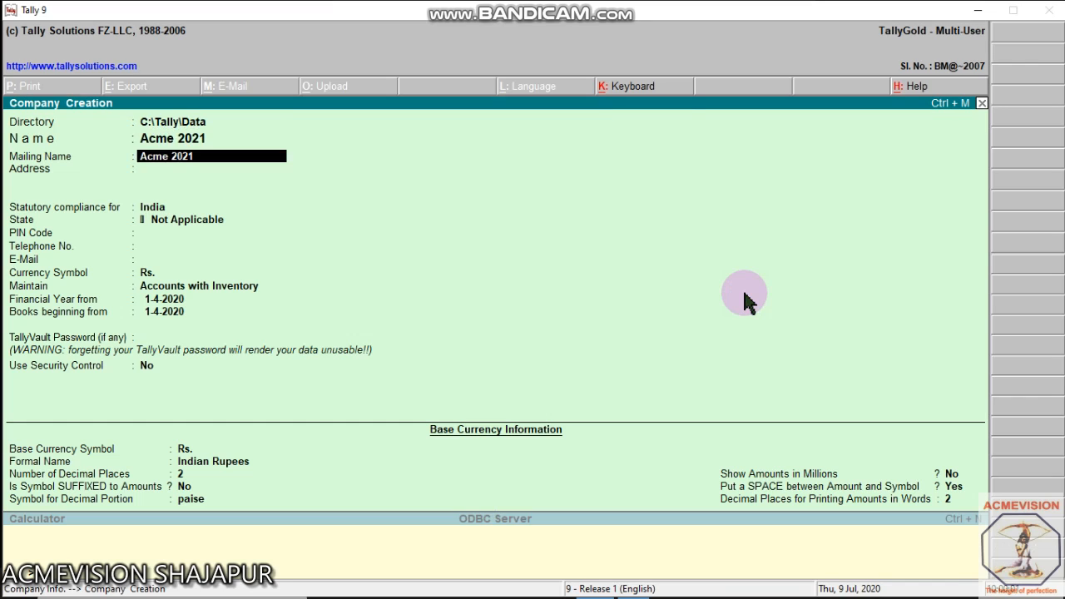
key("Return")
key("Return")
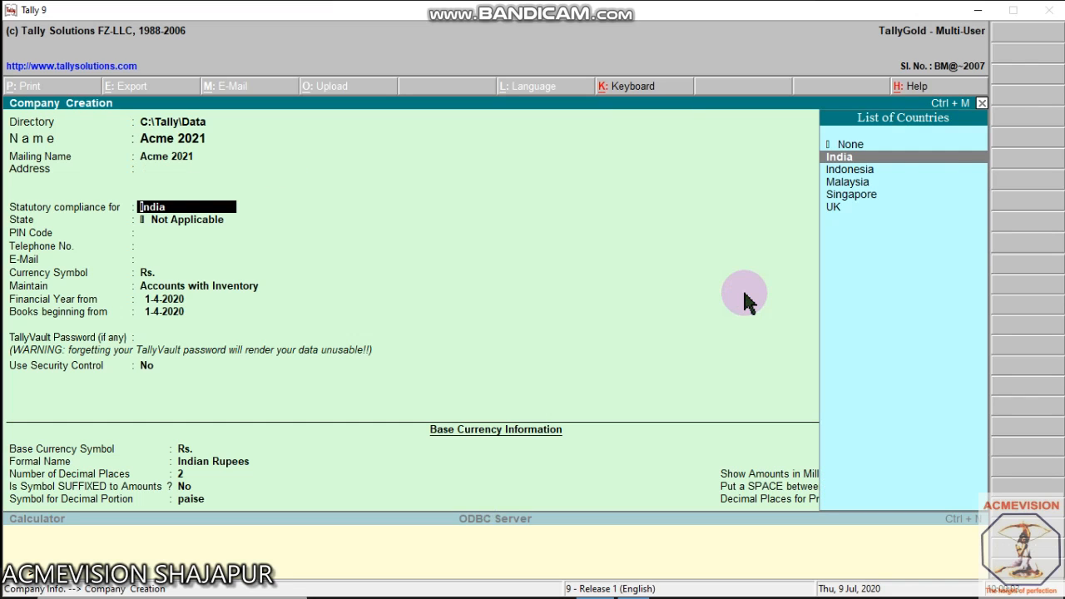
Keep India for statutory compliance, the Rs. currency symbol and Accounts with Inventory, leaving the contact fields blank.
key("Return")
key("Return")
key("Return")
key("Return")
key("Return")
key("Return")
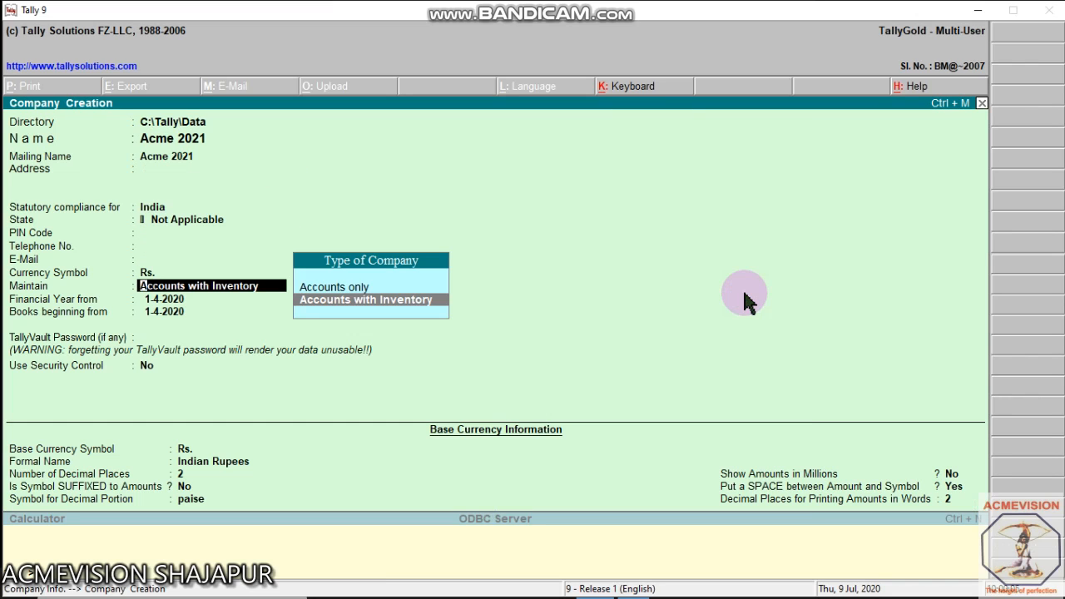
key("Return")
key("Return")
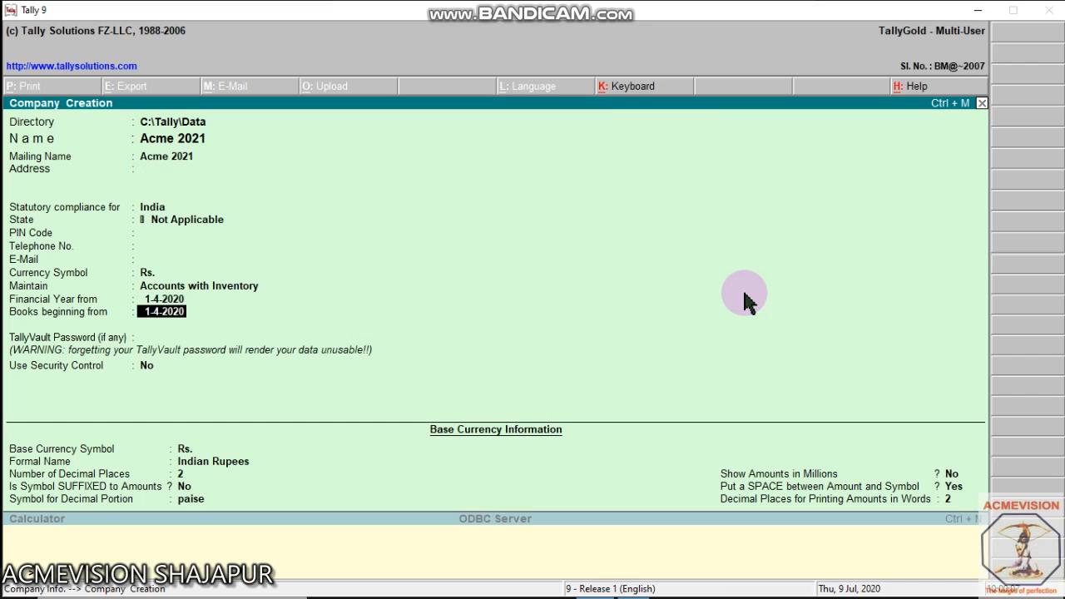
Set both the financial year start and the books beginning date of the new company to 1-4-2021.
key("BackSpace")
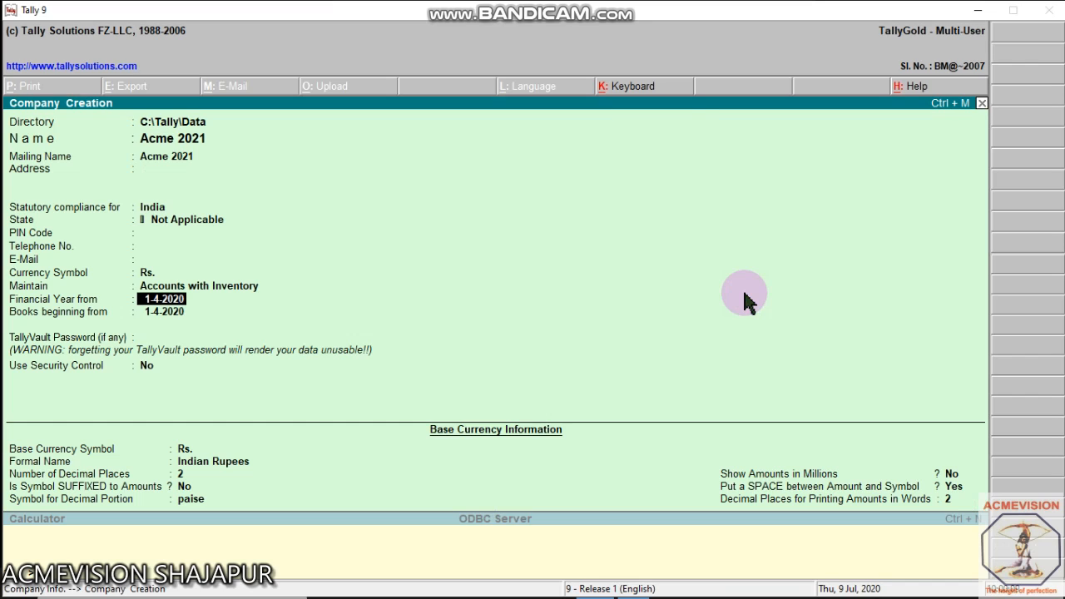
type("1/4/2021")
key("Return")
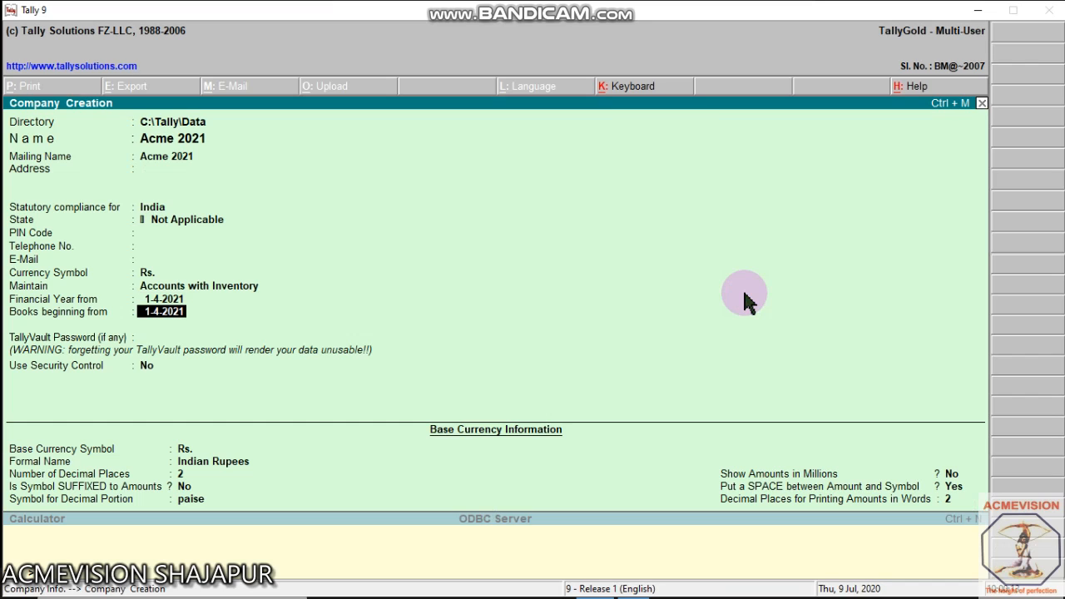
type("1/4")
type("/2021")
key("Return")
Leave the TallyVault password blank and security control at No, keep the base currency defaults, and accept the new company.
key("Return")
key("Return")
key("Return")
key("Return")
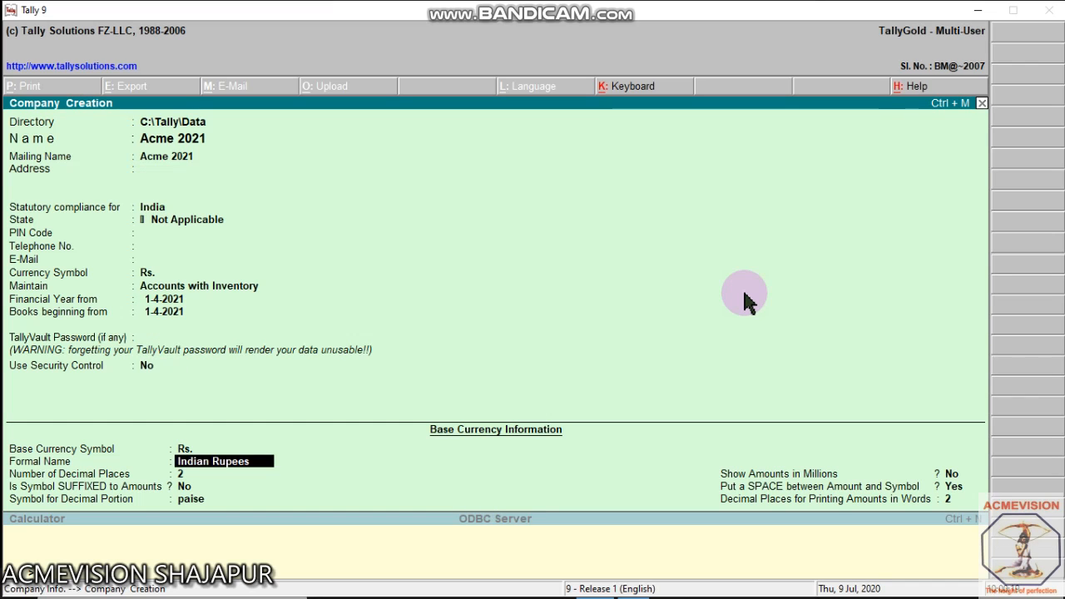
key("Return")
key("Return")
key("Return")
key("Return")
key("Return")
key("Return")
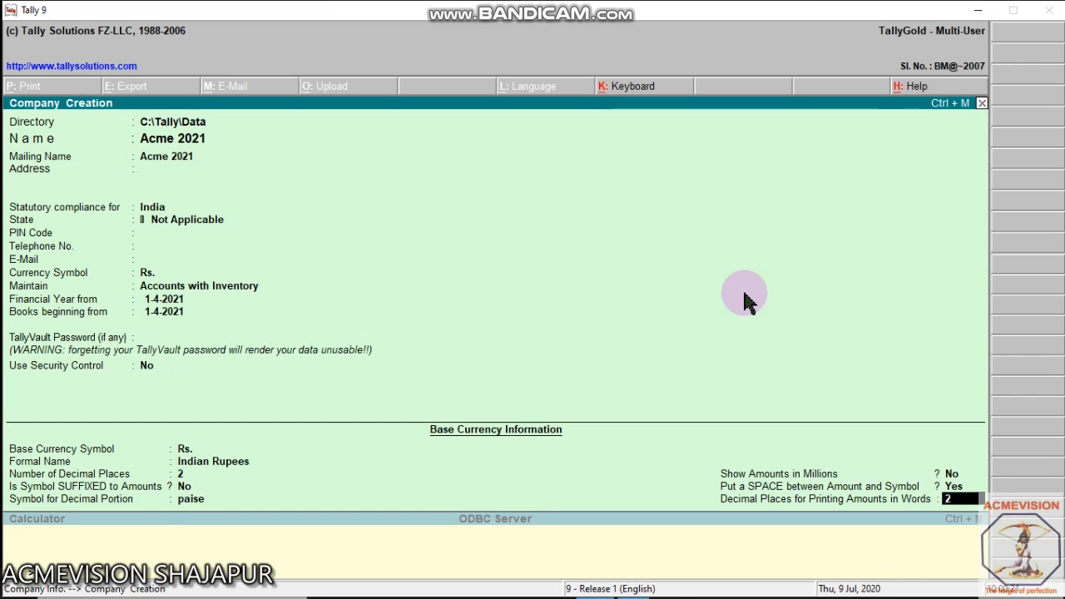
key("Return")
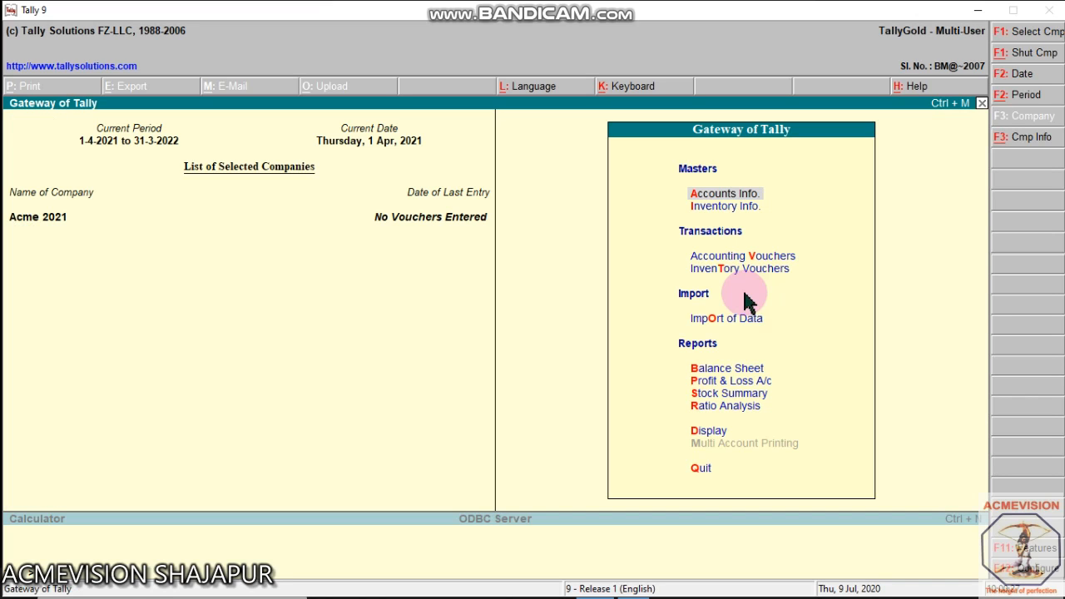
key("Down")
key("Down")
key("Down")
key("Down")
key("Down")
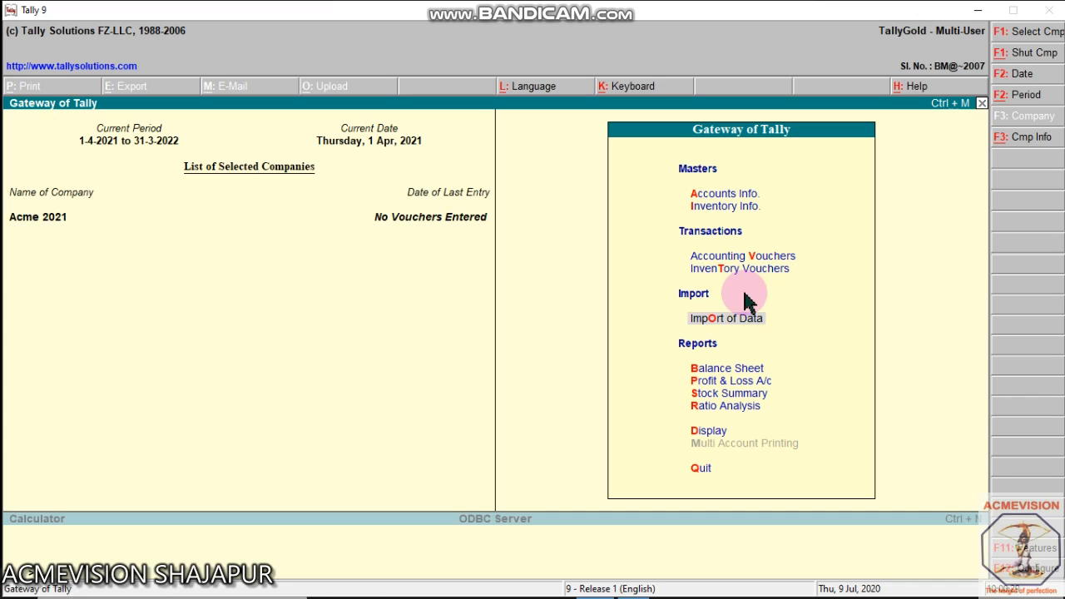
key("Up")
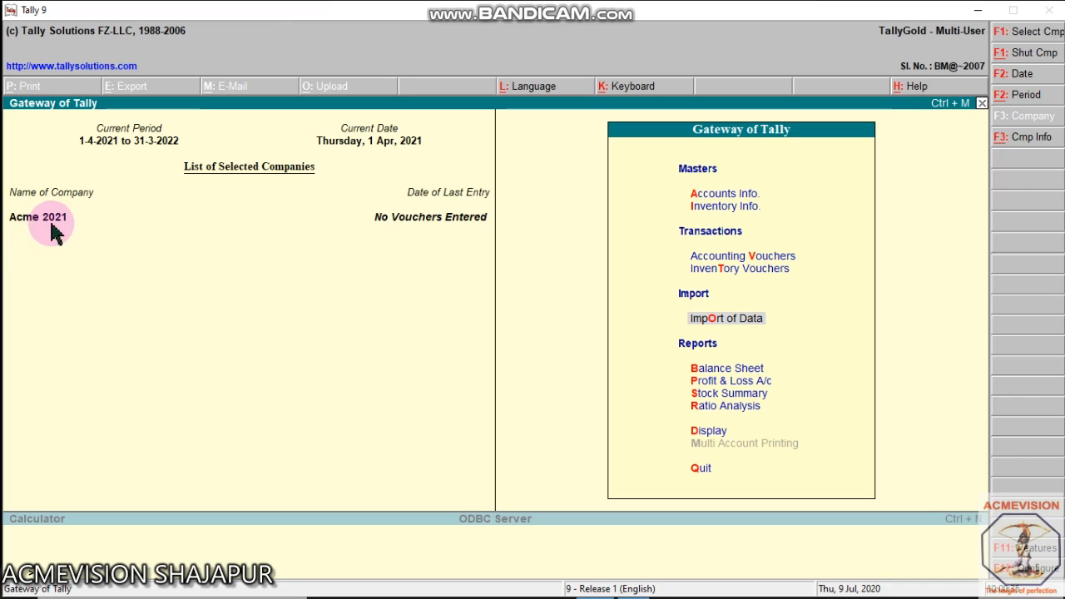
Display the List of Accounts of Acme 2021 and examine how many ledgers the new company has.
left_click(720, 436)
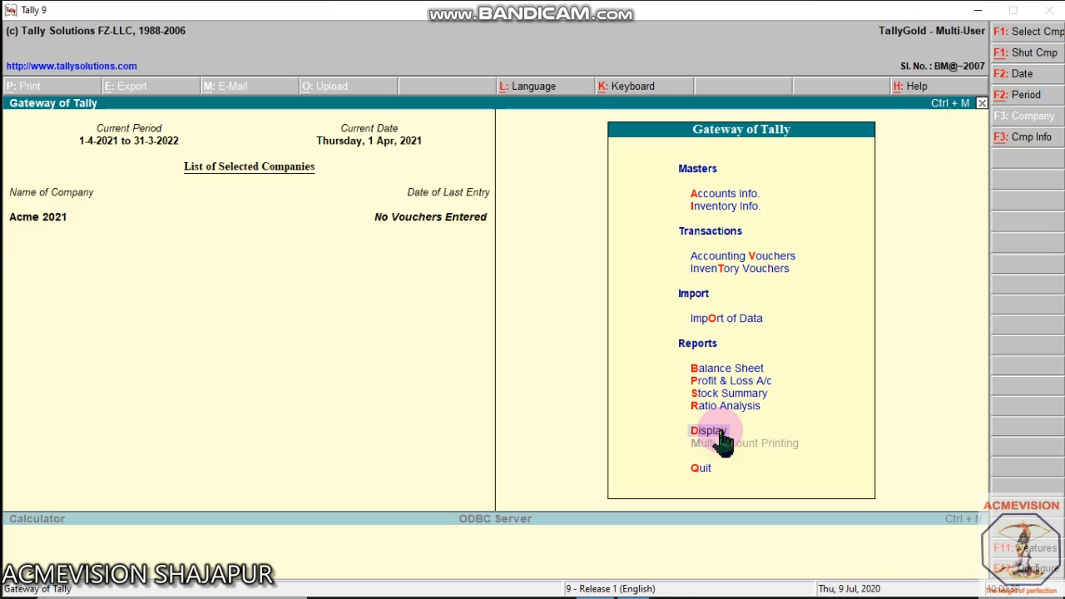
left_click(721, 437)
key("Down")
key("Down")
key("Down")
key("Down")
key("Down")
key("Down")
key("Down")
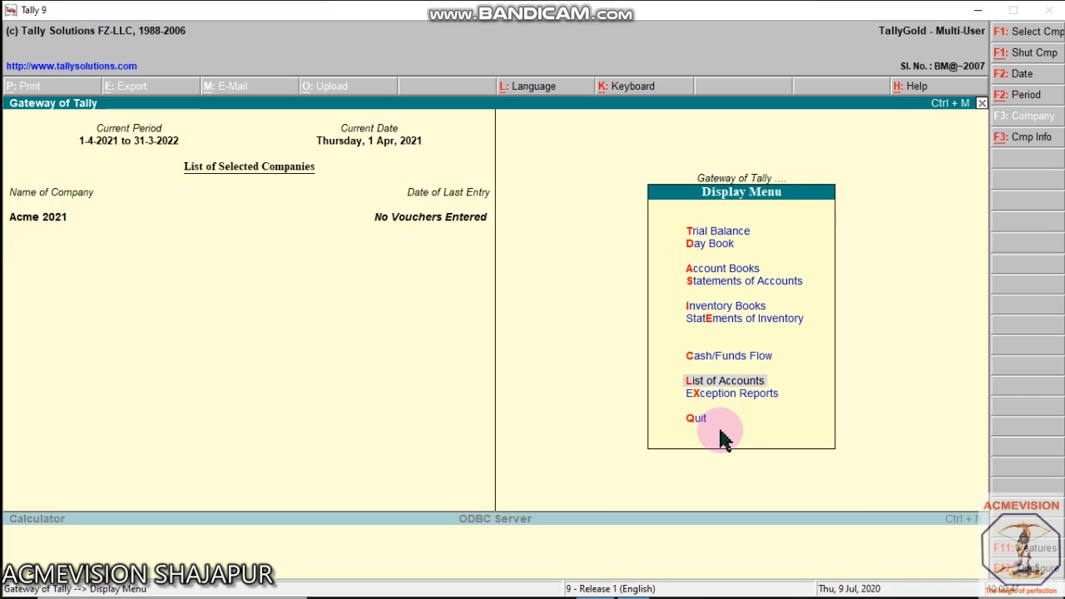
key("Up")
key("Return")
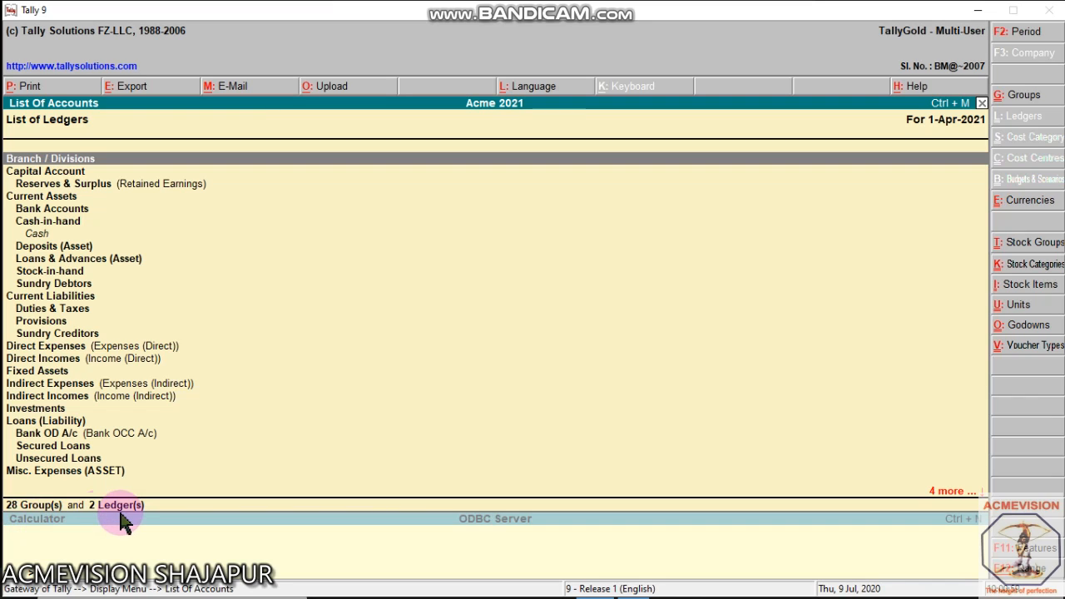
Leave the List of Accounts and open the import of masters for Acme 2021.
key("Escape")
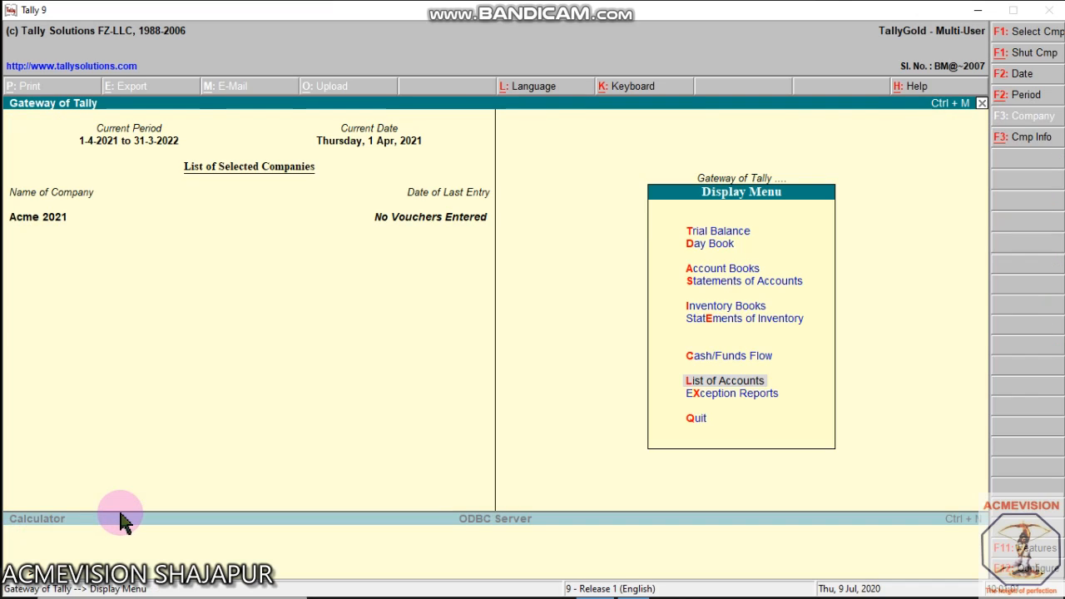
key("Escape")
key("Down")
key("Down")
key("Down")
key("Down")
key("Down")
key("Down")
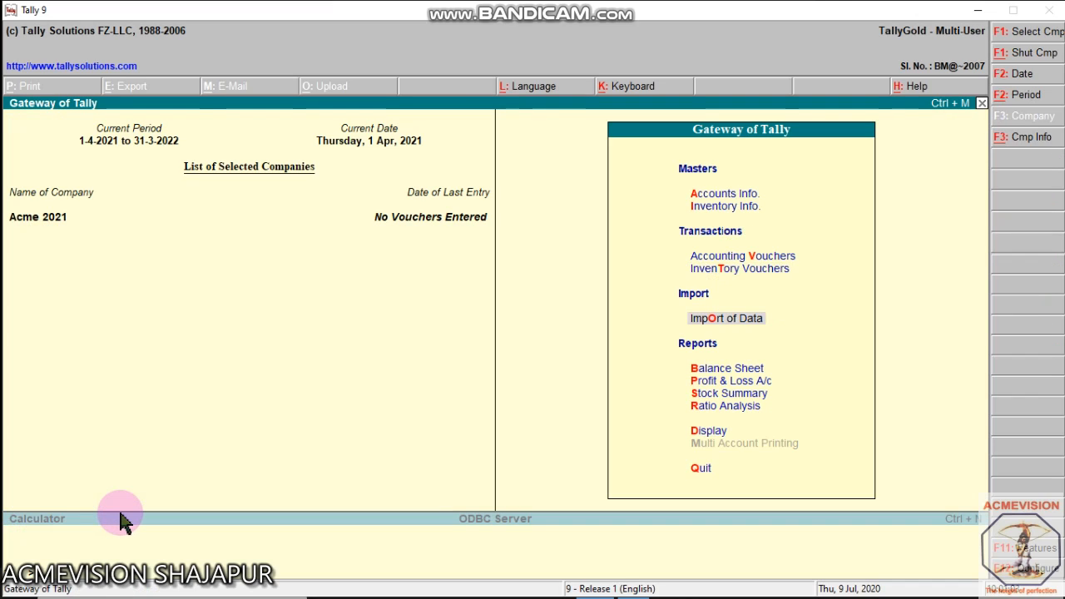
key("Return")
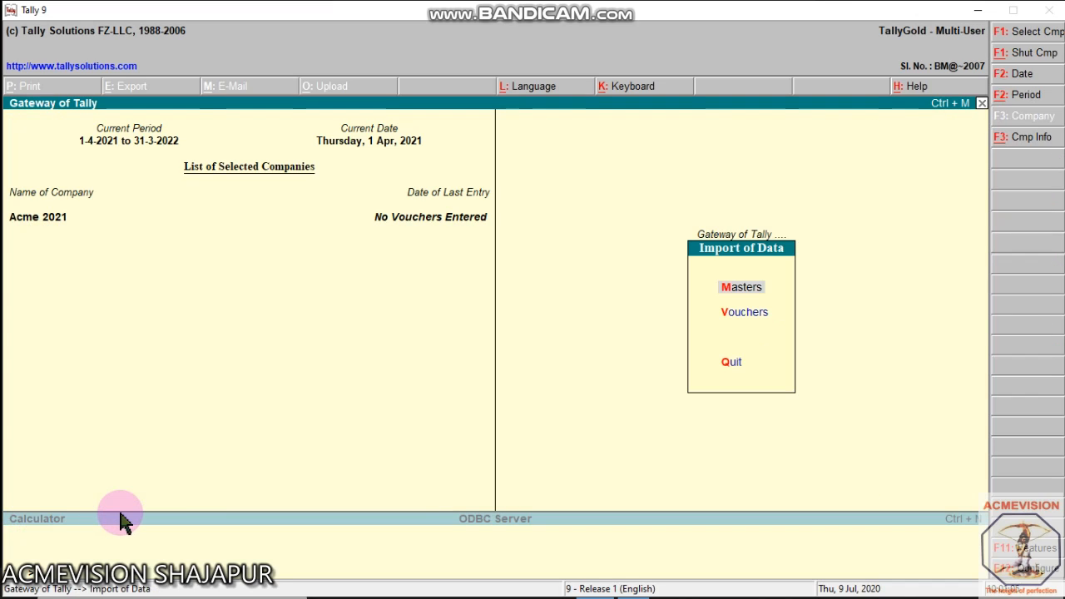
key("Return")
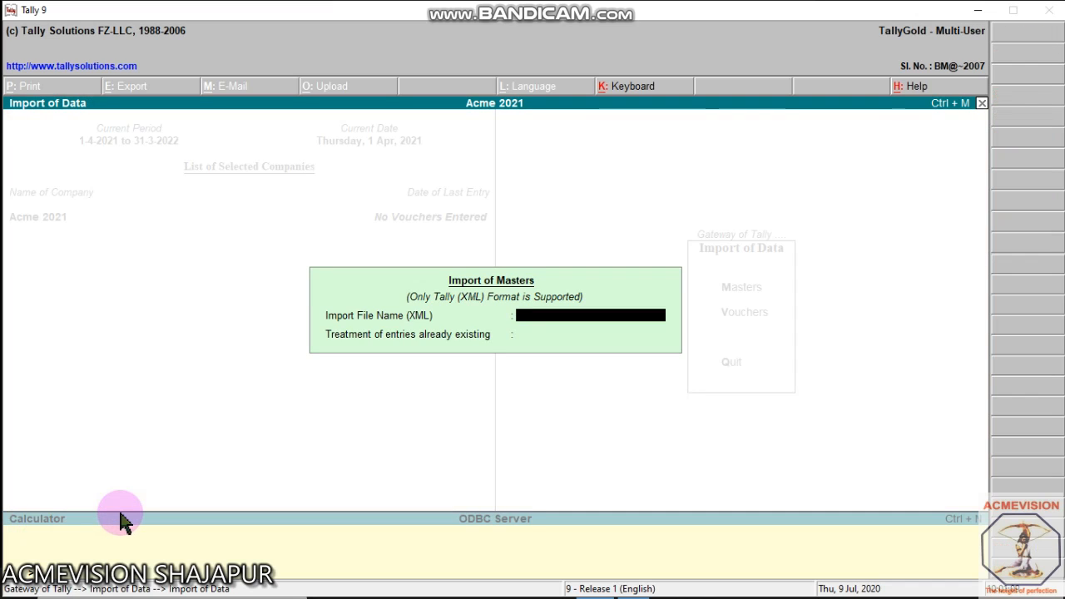
Import the masters from deepika.xml, treating already existing entries with Modify with new data.
type("deepika")
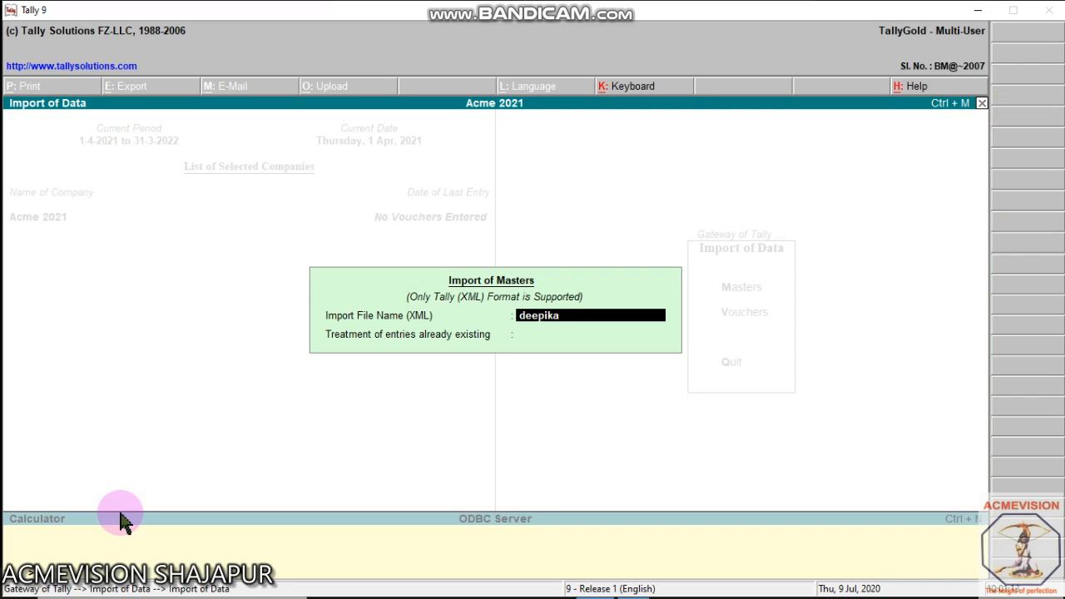
type(".xml")
key("Return")
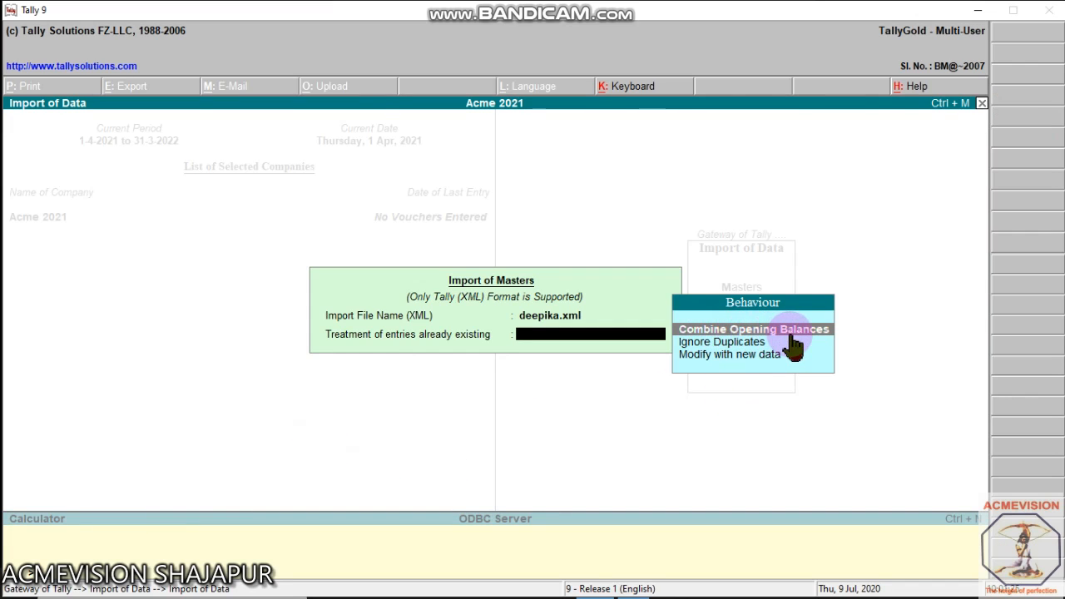
left_click(697, 356)
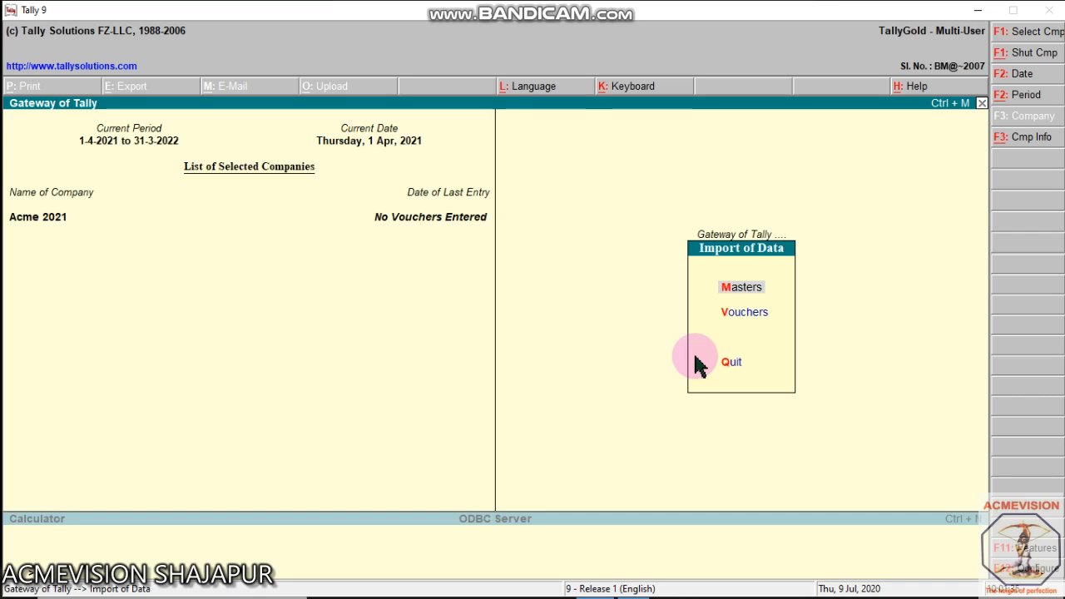
Display the List of Accounts of Acme 2021 to check the imported ledgers, and minimize Tally when finished.
left_click(698, 365)
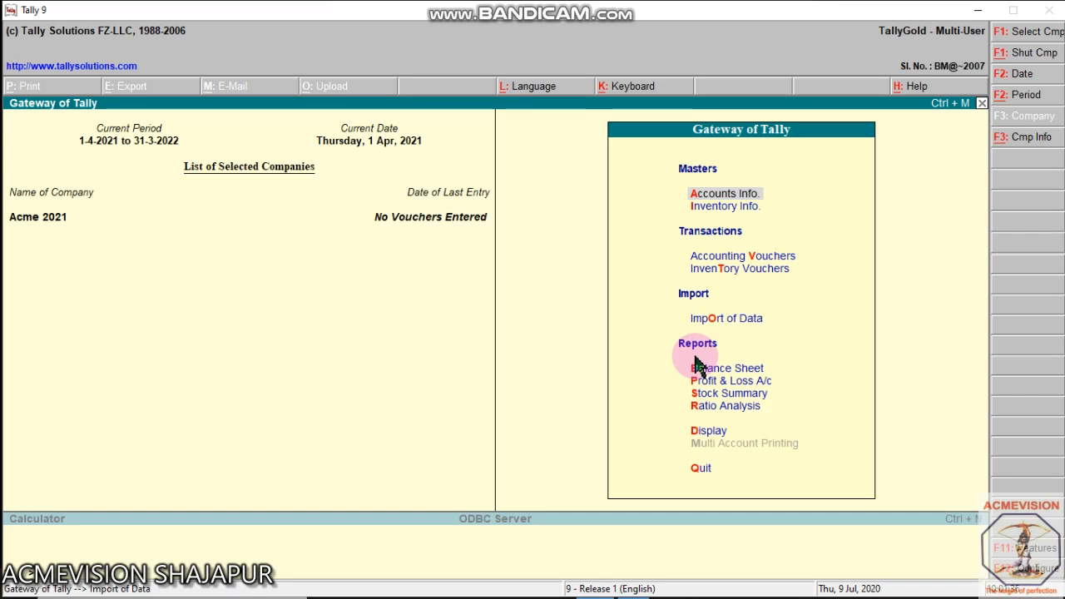
left_click(723, 439)
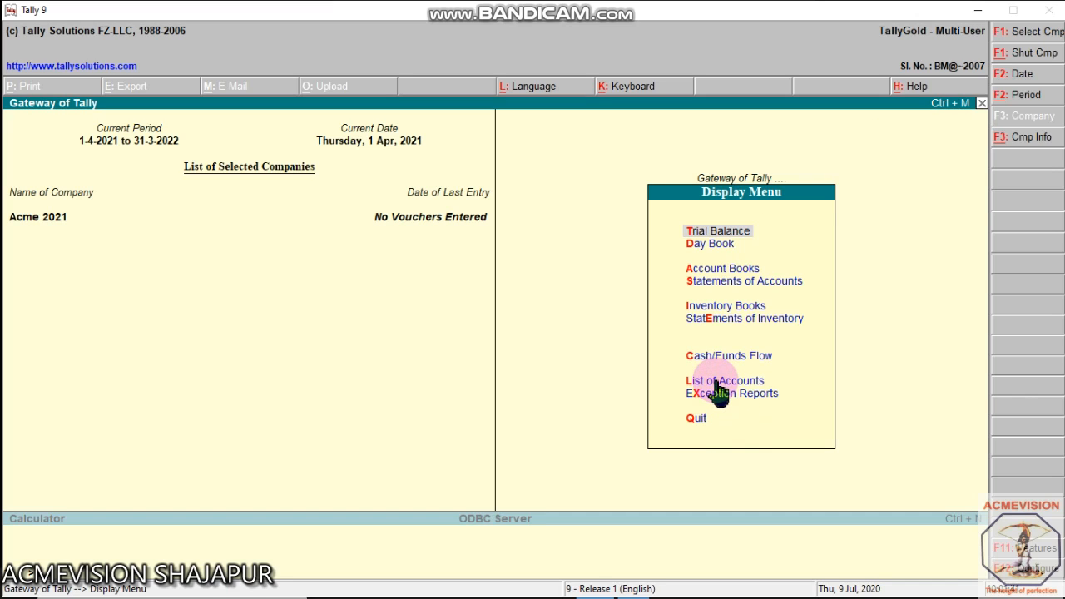
left_click(715, 387)
left_click(714, 383)
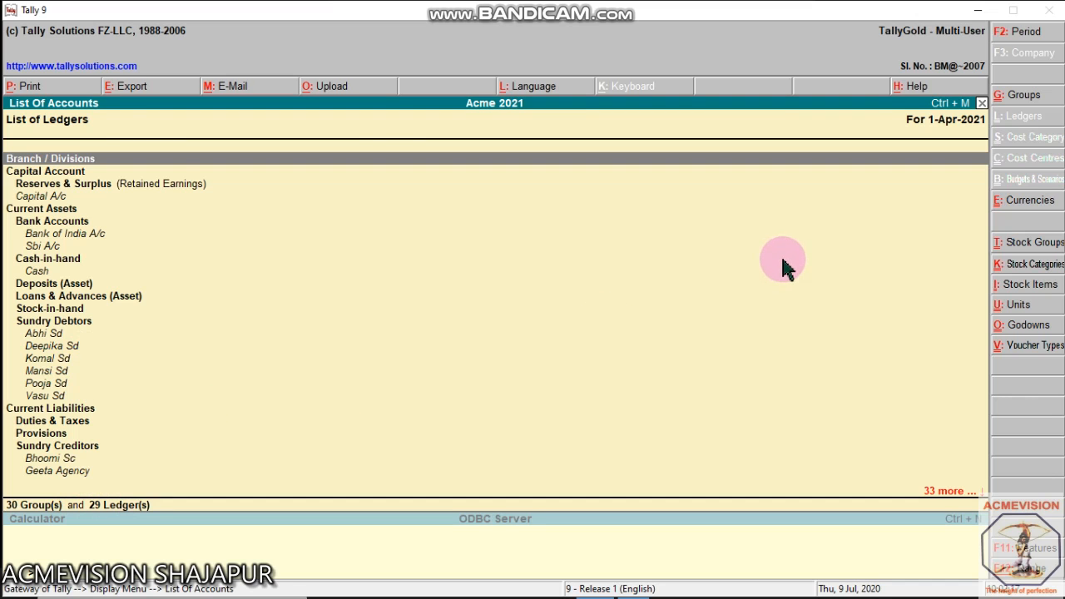
key("Escape")
left_click(977, 15)
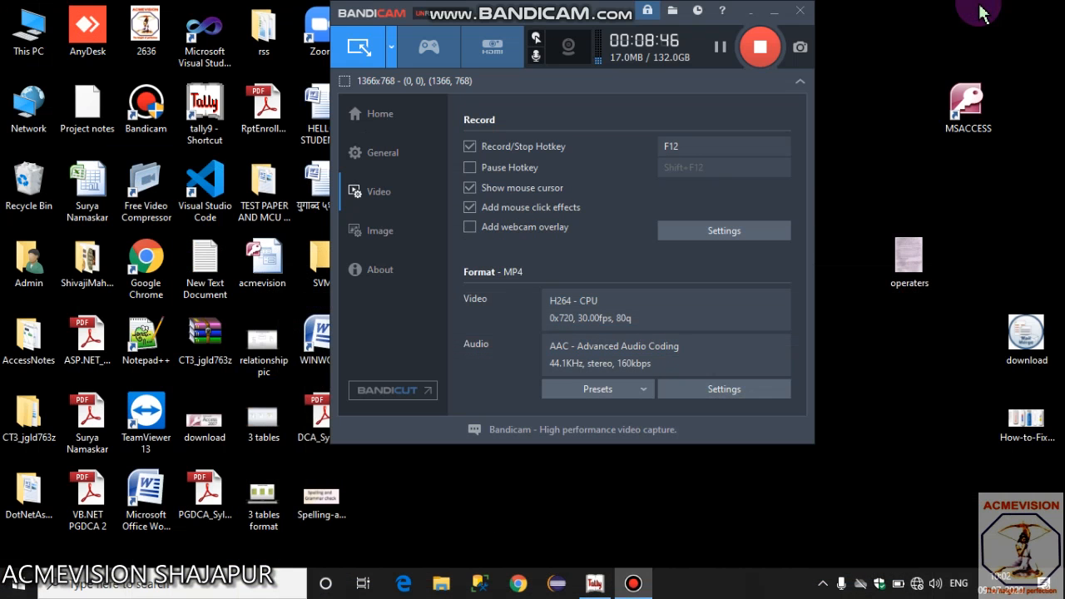